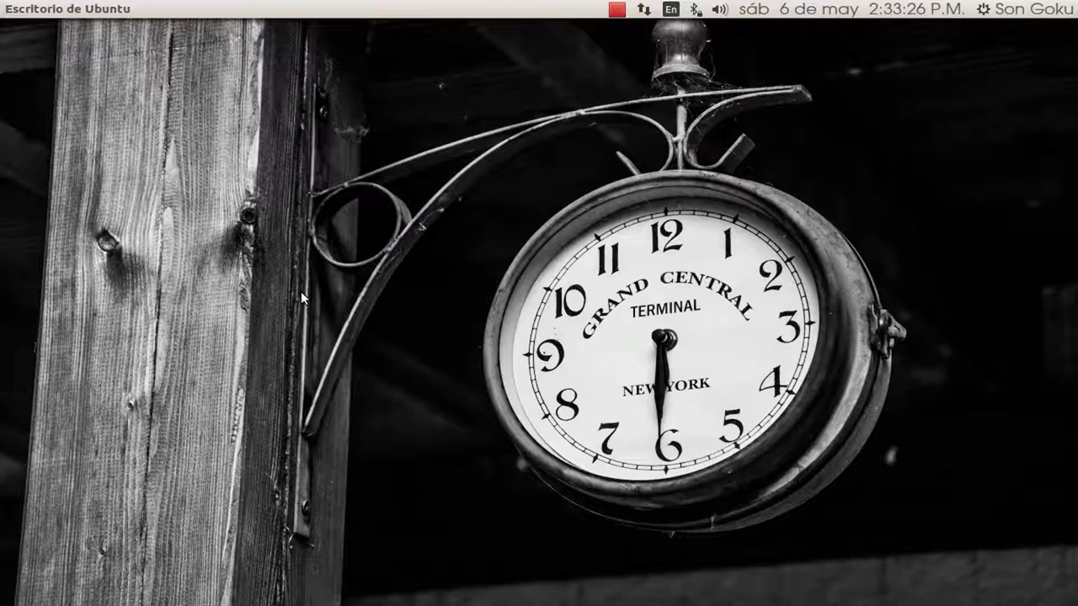
Step: Switch to Firefox and upload the video file out.ogv from the home folder to YouTube with public visibility
mouse_move(0, 218)
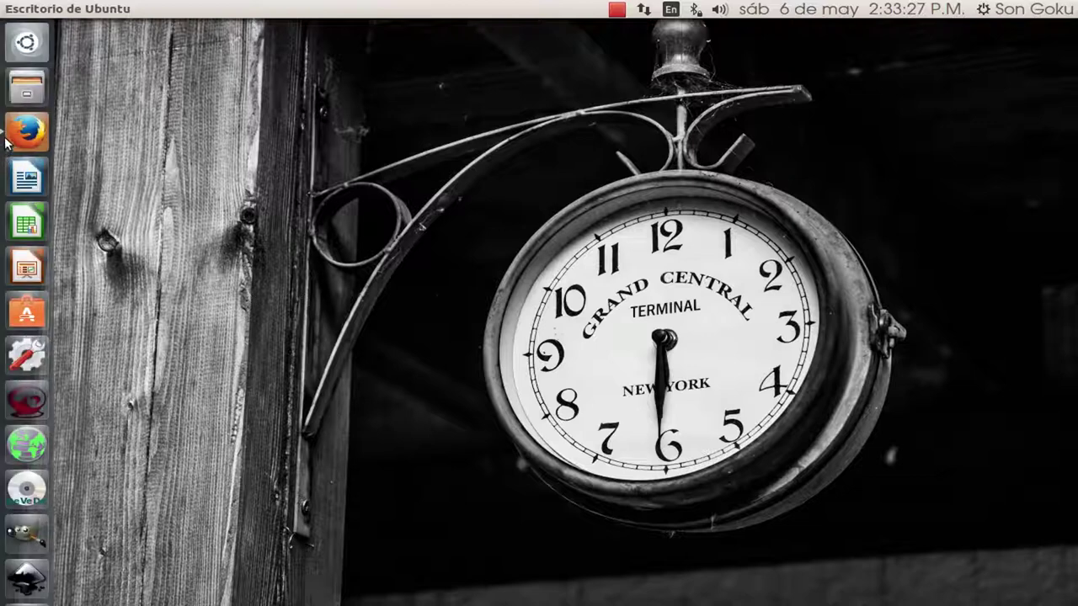
left_click(10, 142)
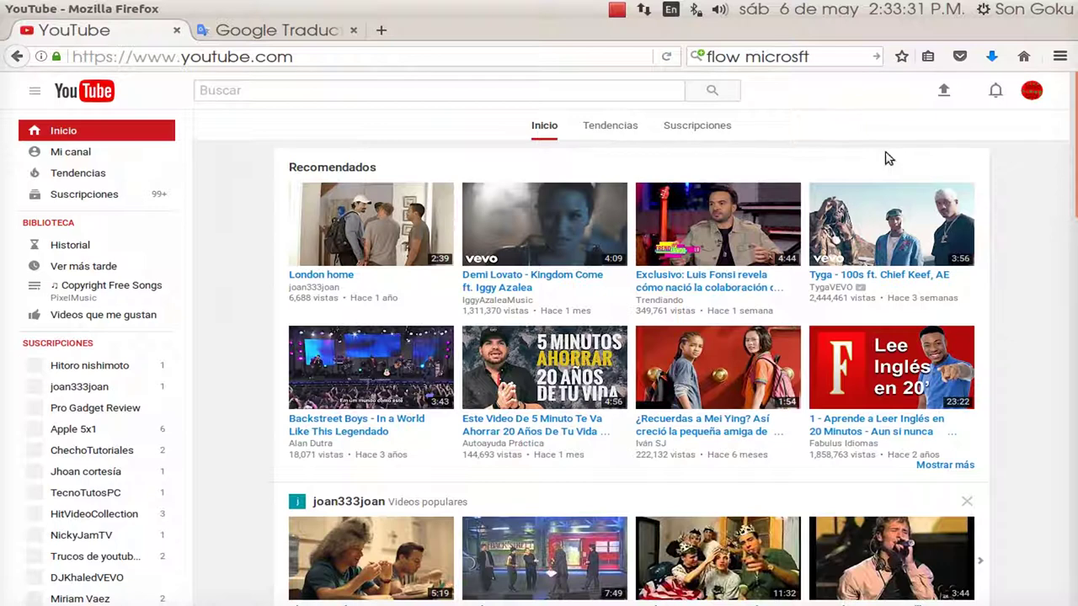
left_click(946, 93)
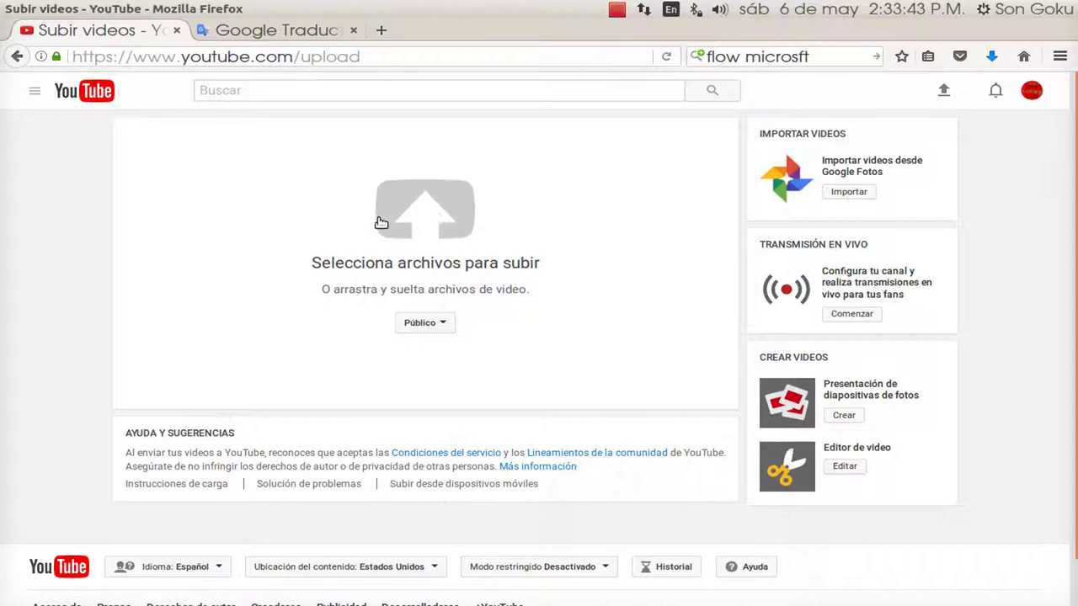
left_click(436, 221)
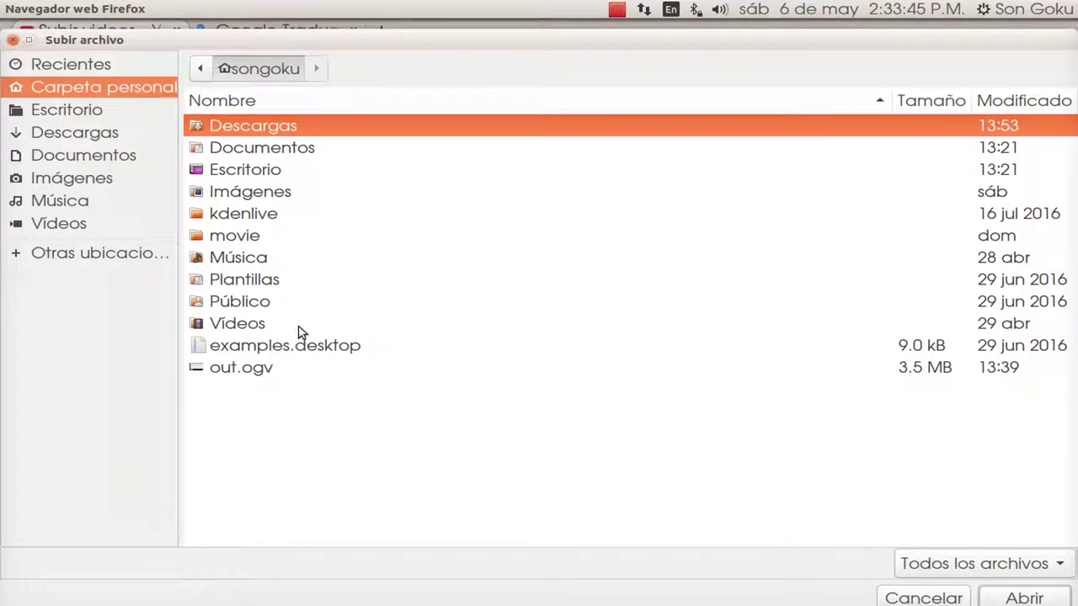
left_click(276, 373)
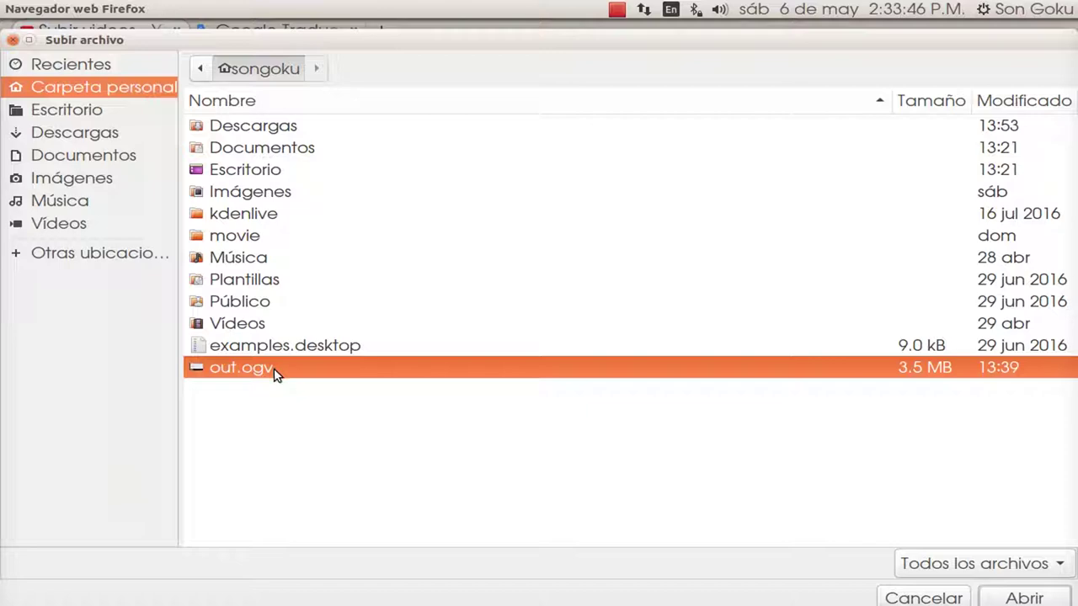
left_click(1027, 595)
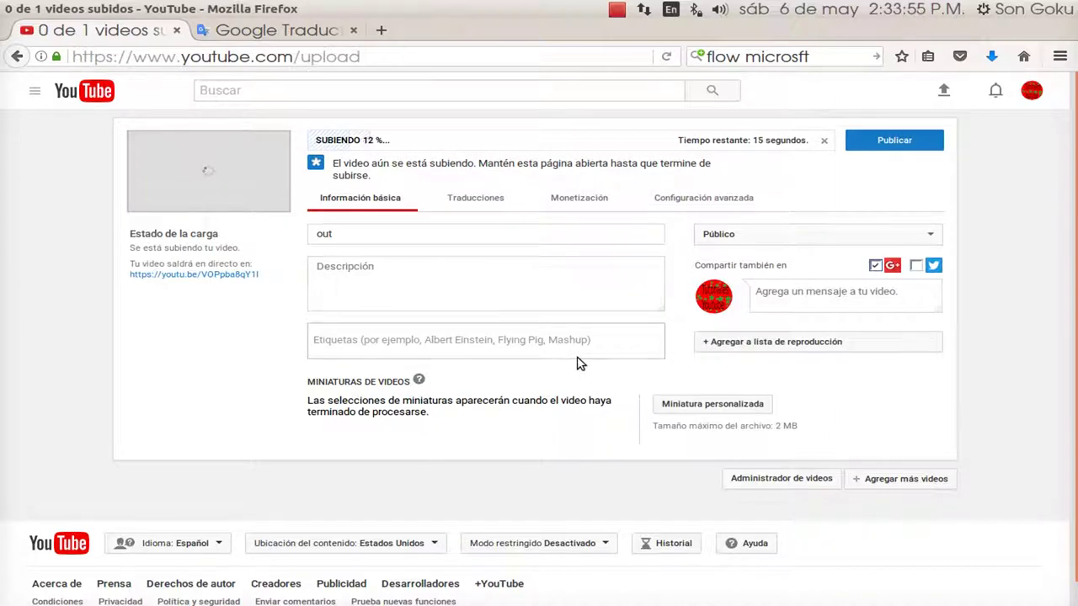
Step: Replace the video's title with "como llegar mas personas"
left_click(331, 233)
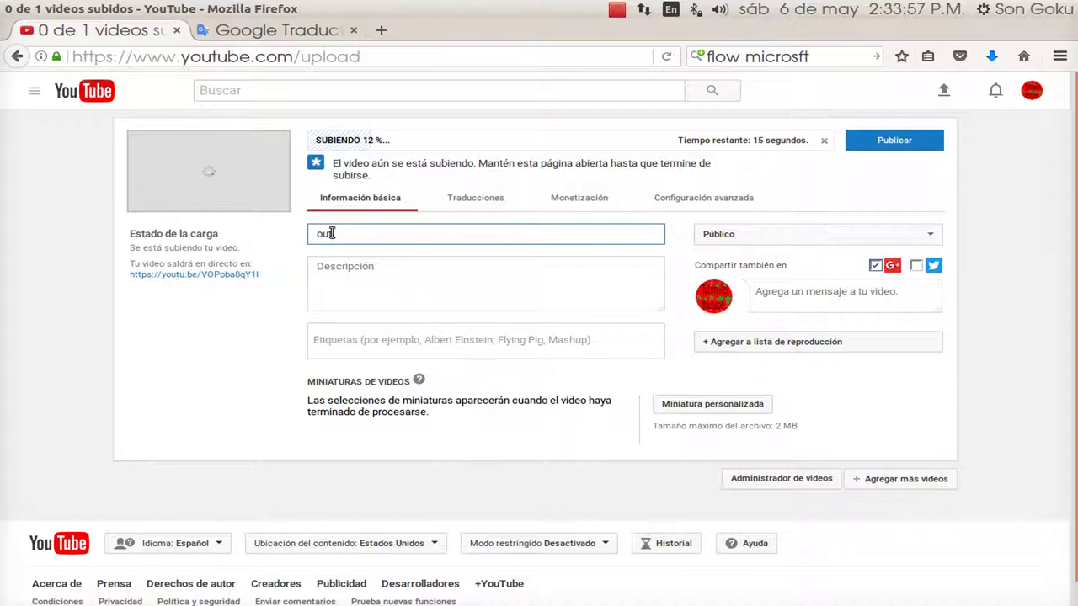
left_click_drag(332, 234, 313, 232)
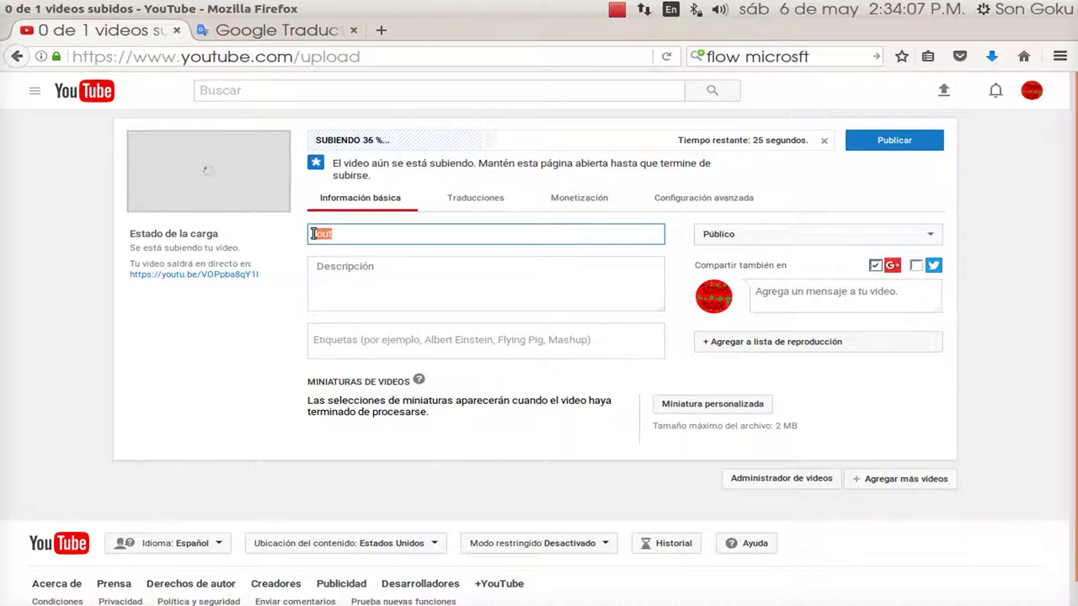
type("como ")
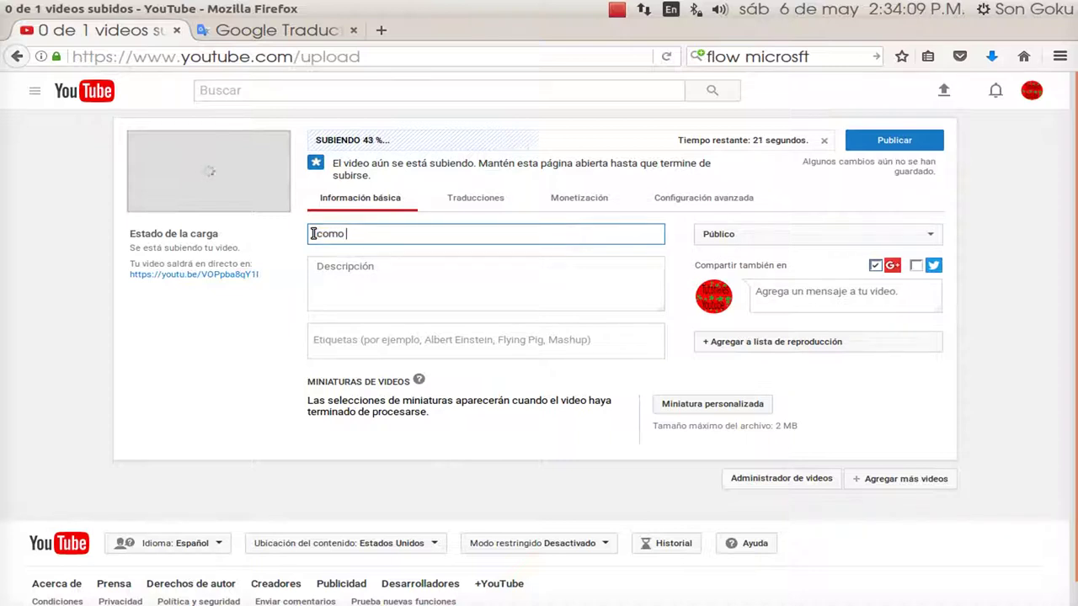
type("llegar mas person")
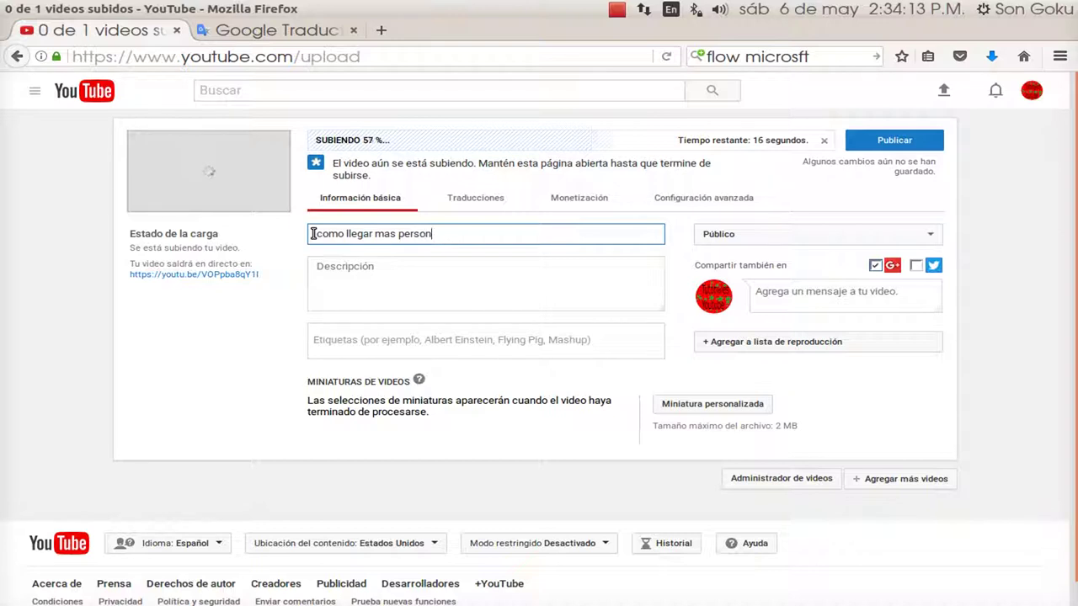
type("as")
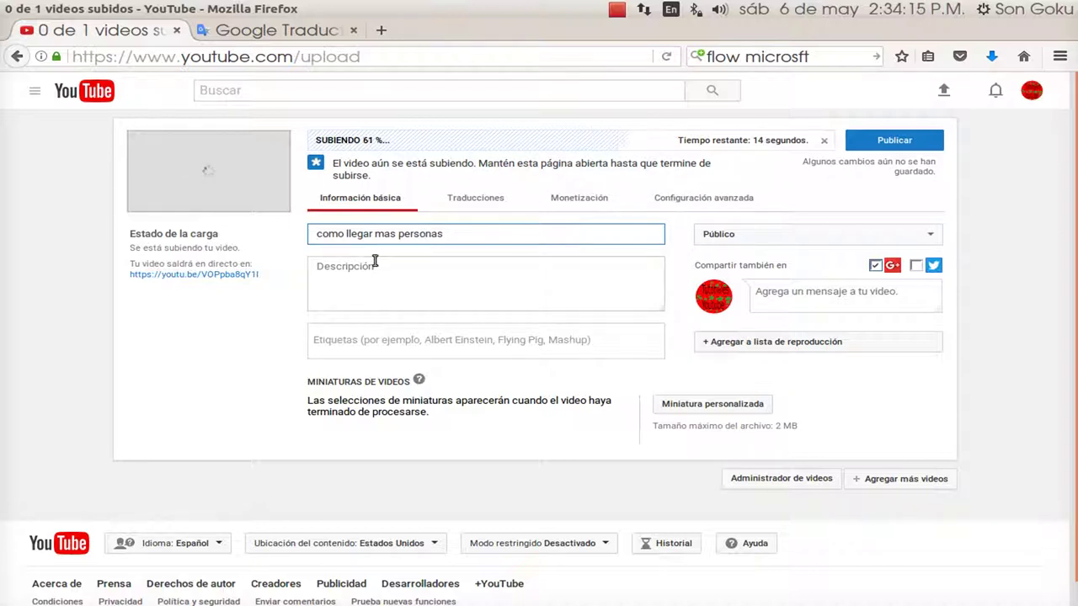
Step: Enter "estos tre pasos" as the video's description
left_click(376, 261)
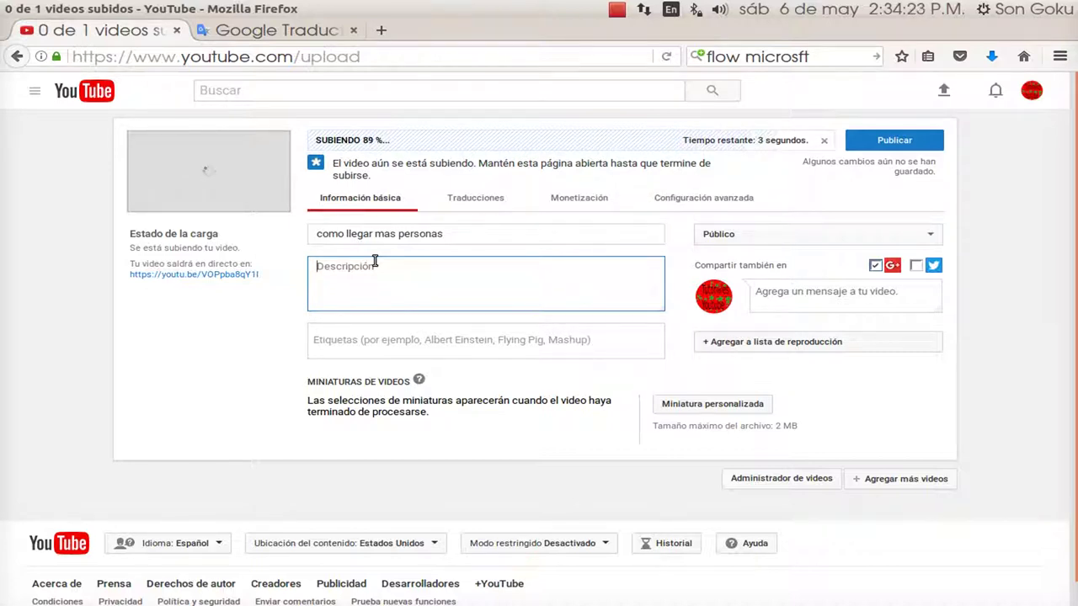
left_click(375, 261)
type("lelven estos")
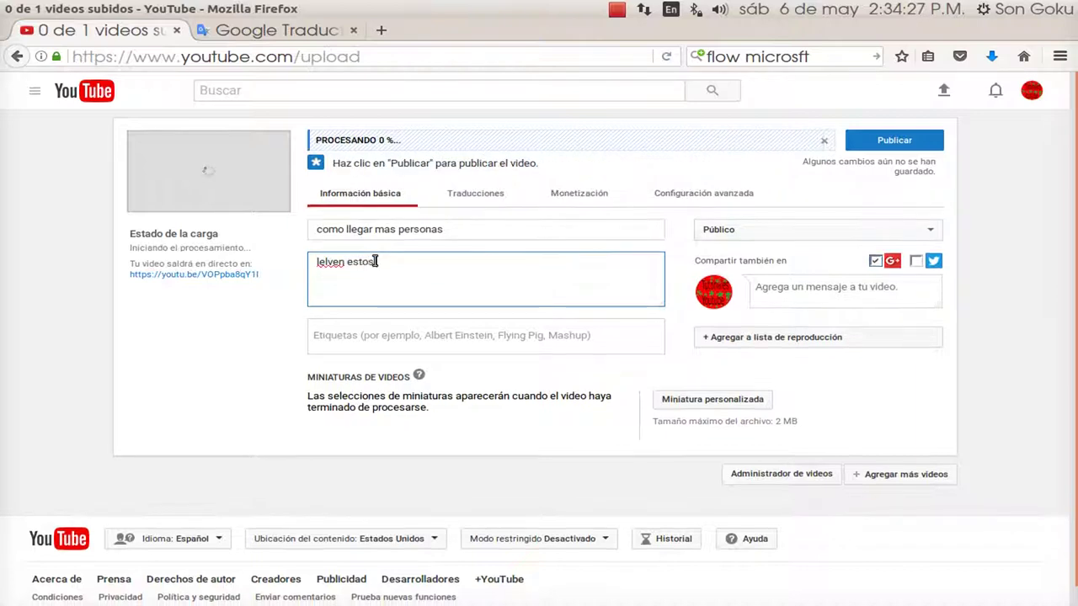
type(" tre pasos")
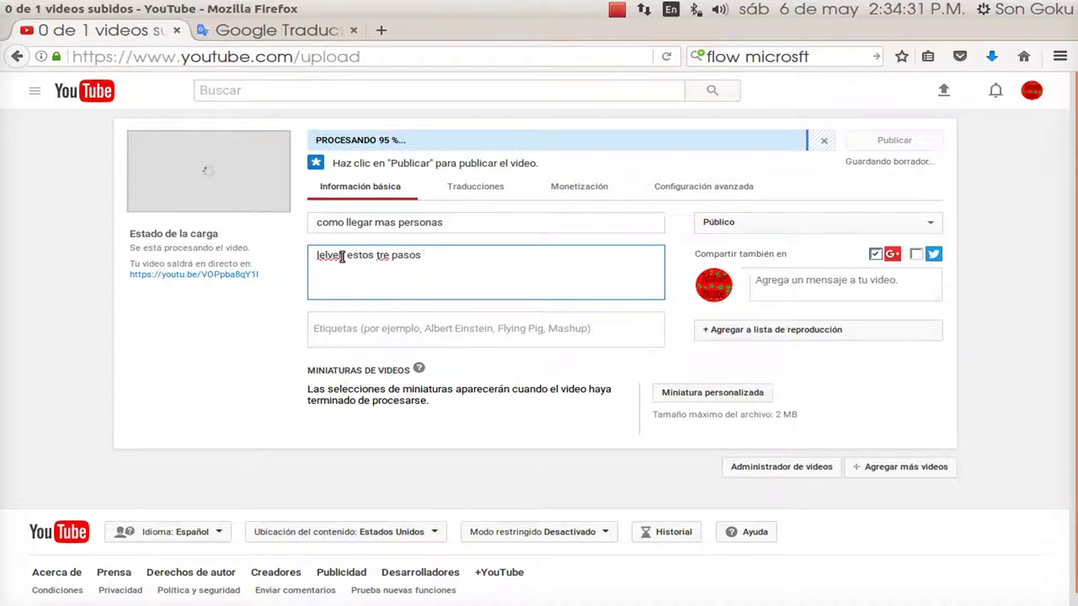
left_click_drag(341, 257, 297, 241)
left_click_drag(344, 263, 312, 263)
key("BackSpace")
Step: Add the tags "como llegar a las personas" and "como ganr mas seguidores" to the video
left_click(446, 324)
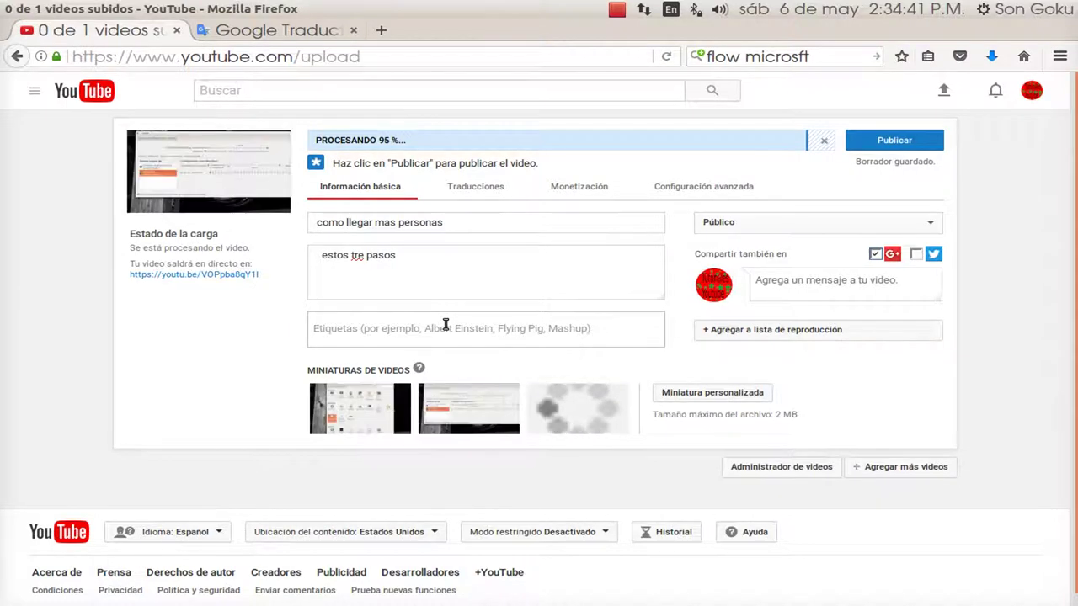
type("como llegar a las personas")
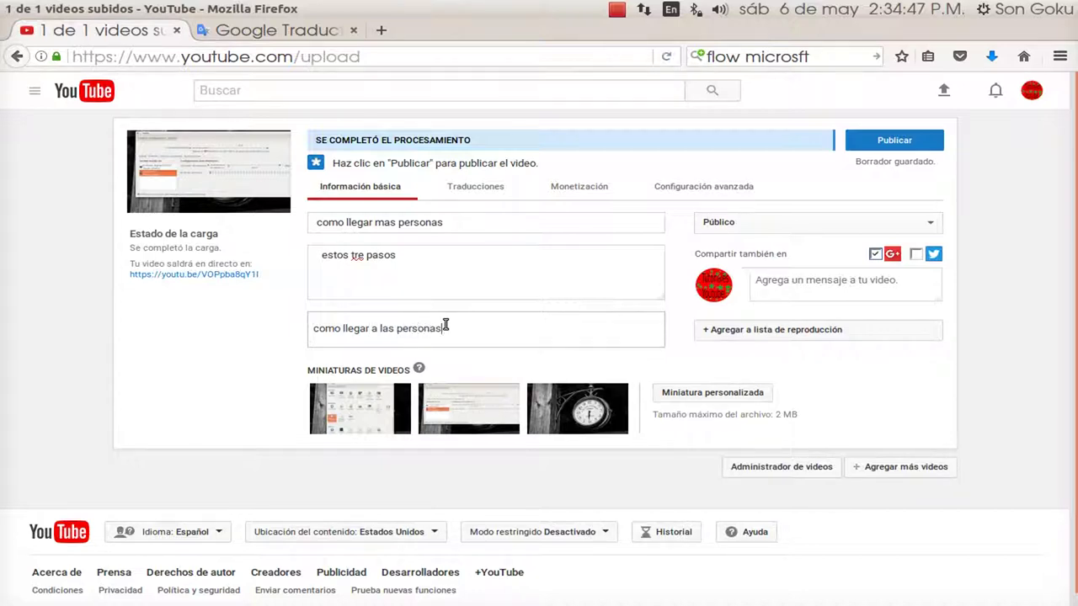
key("Return")
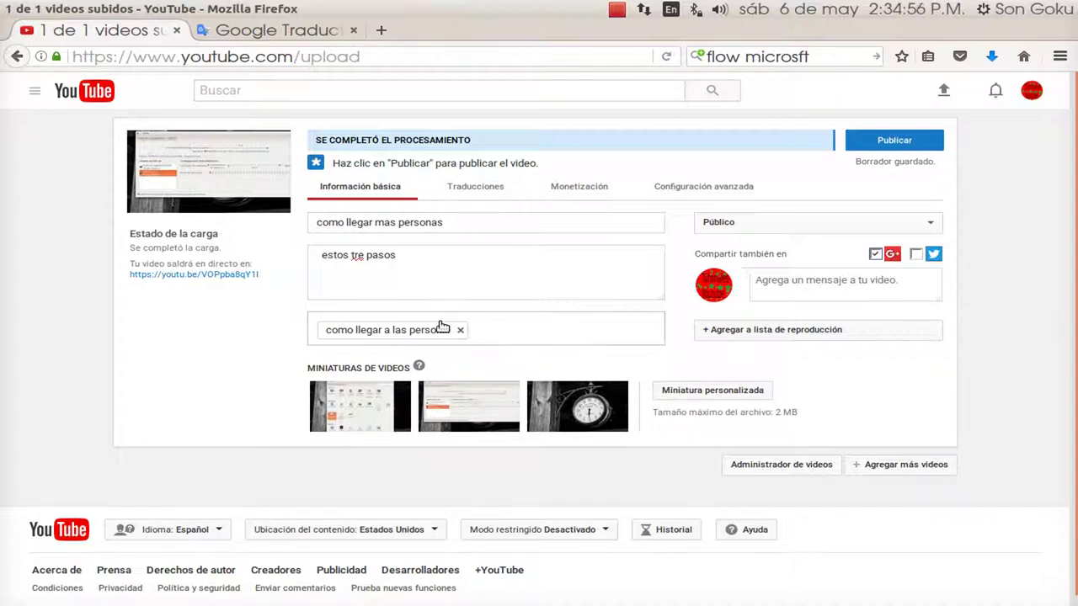
type("como ganr mas ")
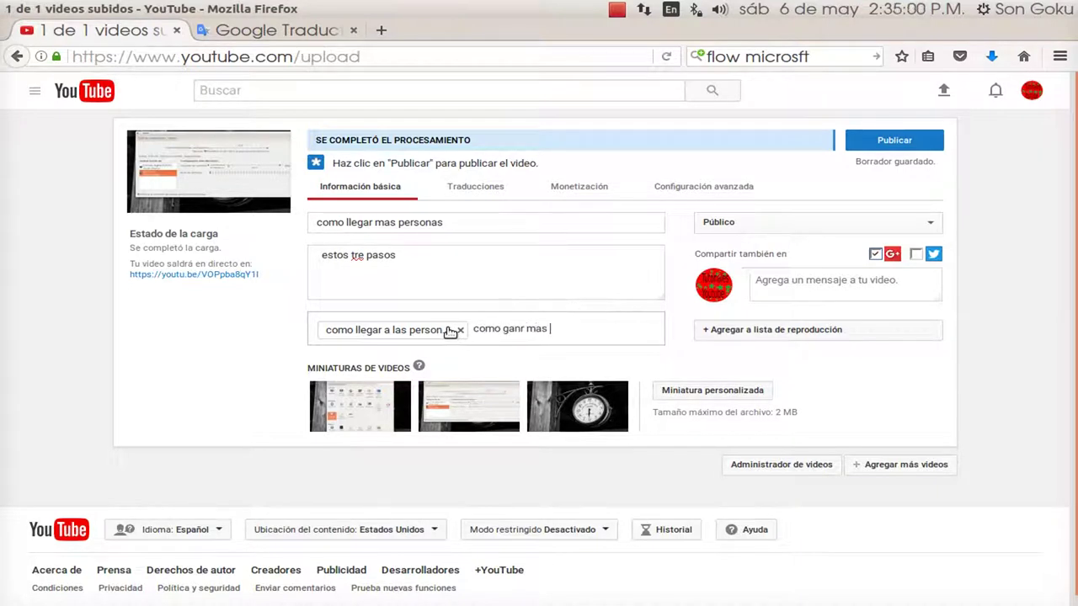
type("segui")
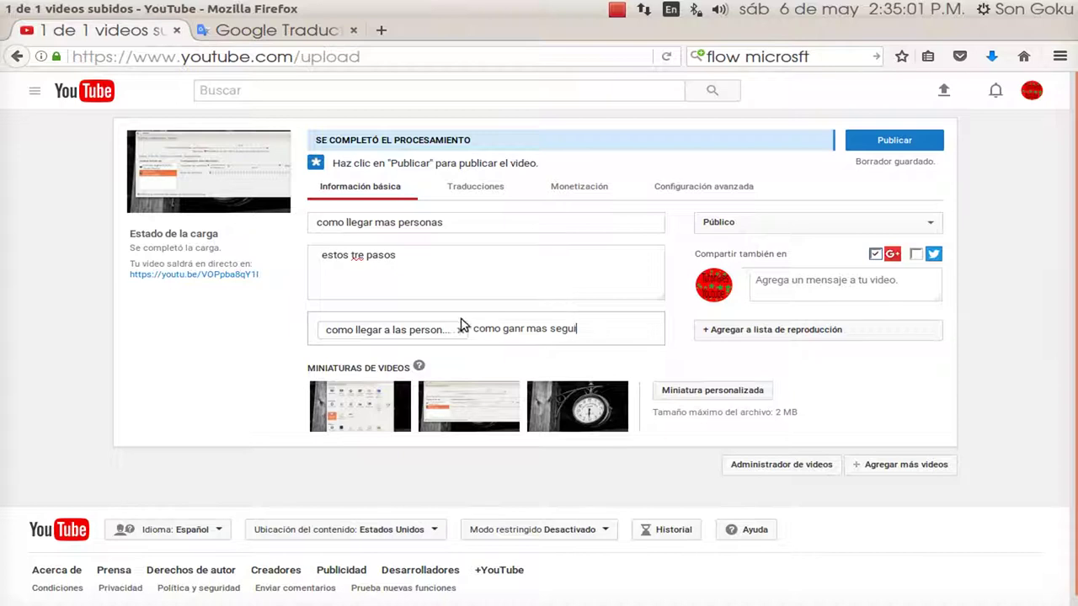
type("dores")
key("Return")
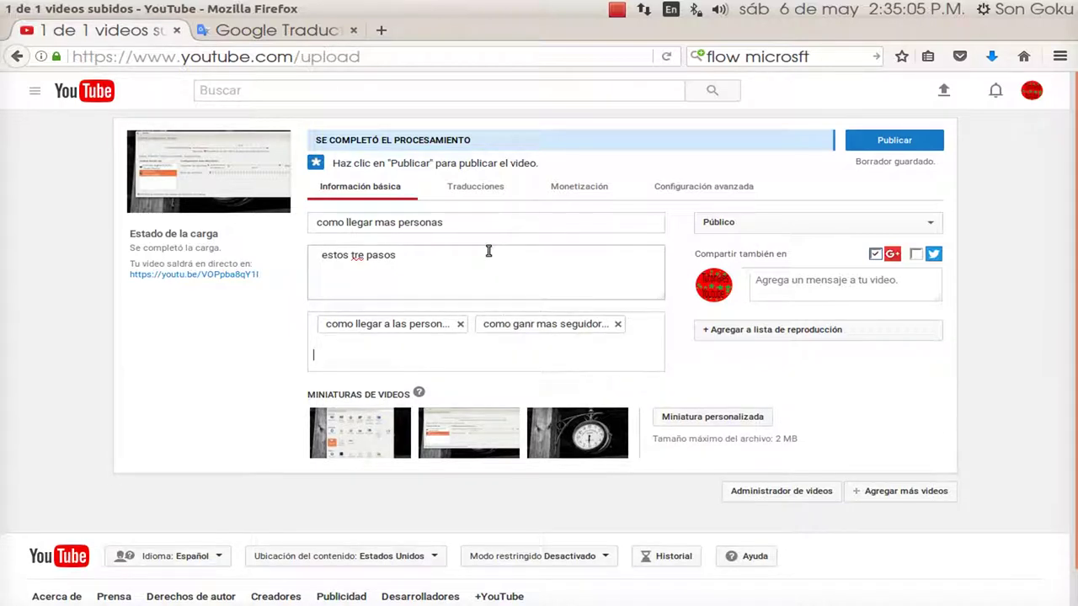
Step: Add Inglés as a new translation language for the video's title and description
left_click(476, 190)
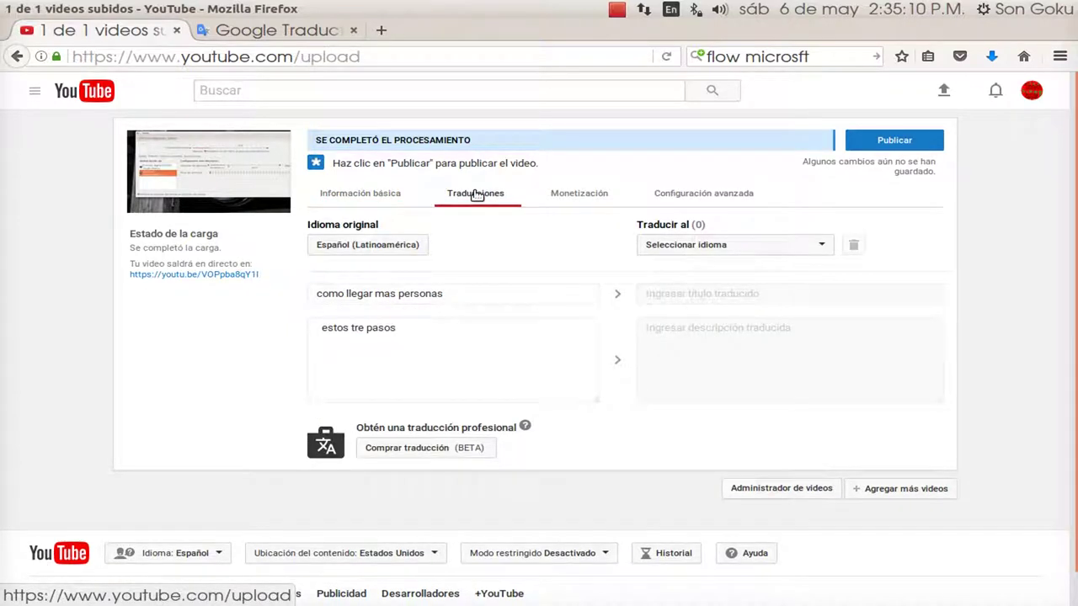
left_click(687, 244)
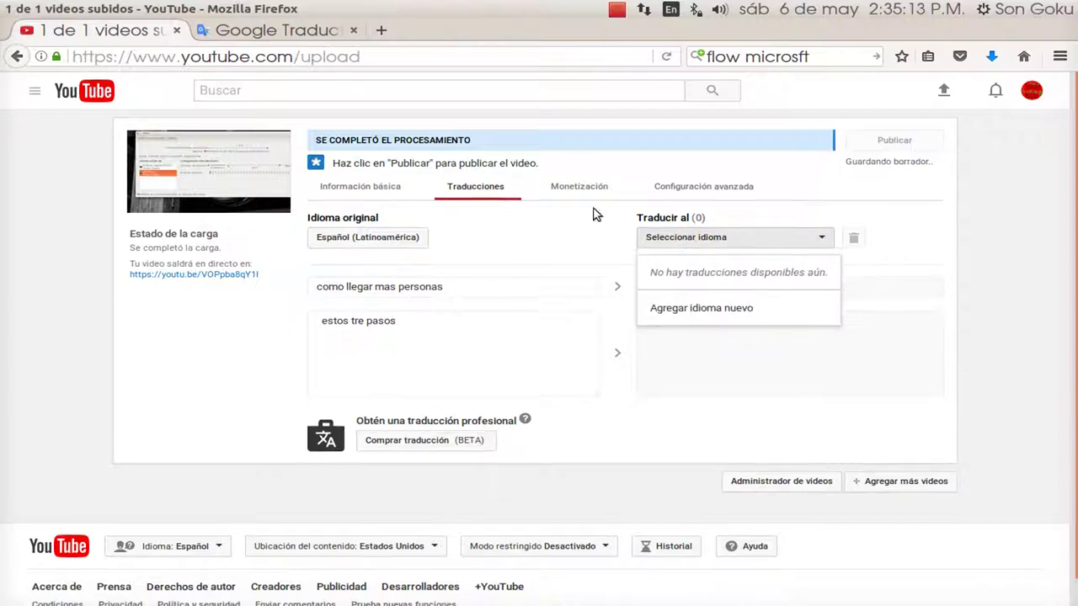
left_click(699, 308)
left_click(486, 331)
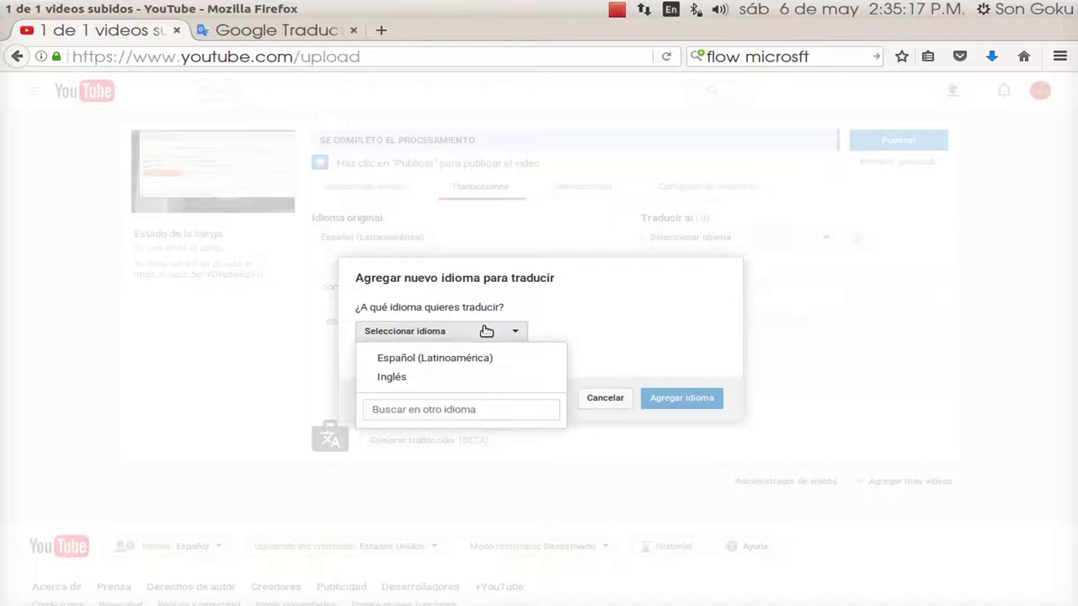
left_click(452, 378)
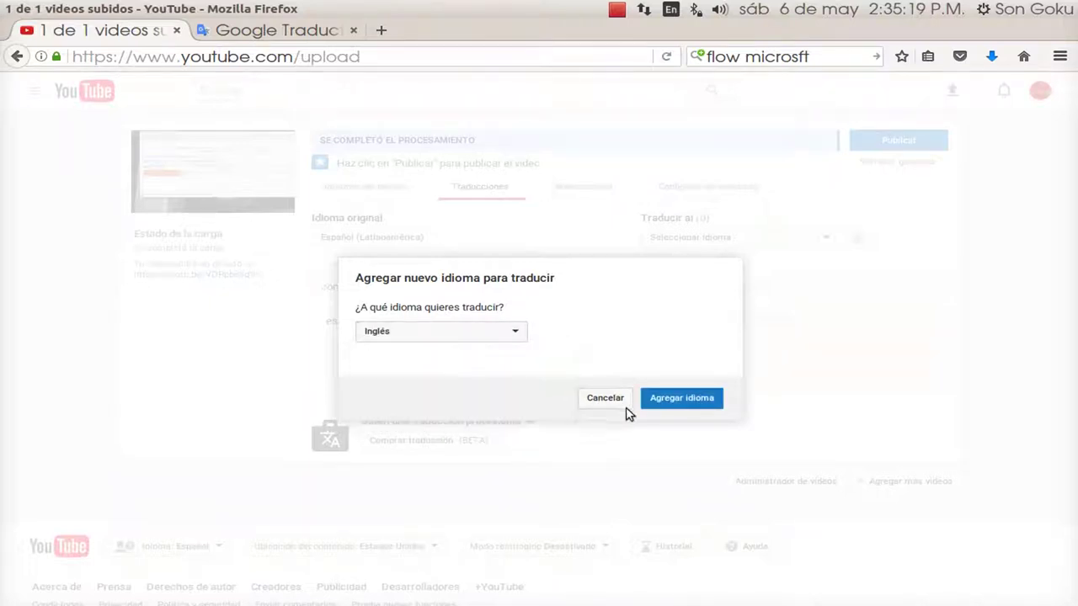
left_click(672, 402)
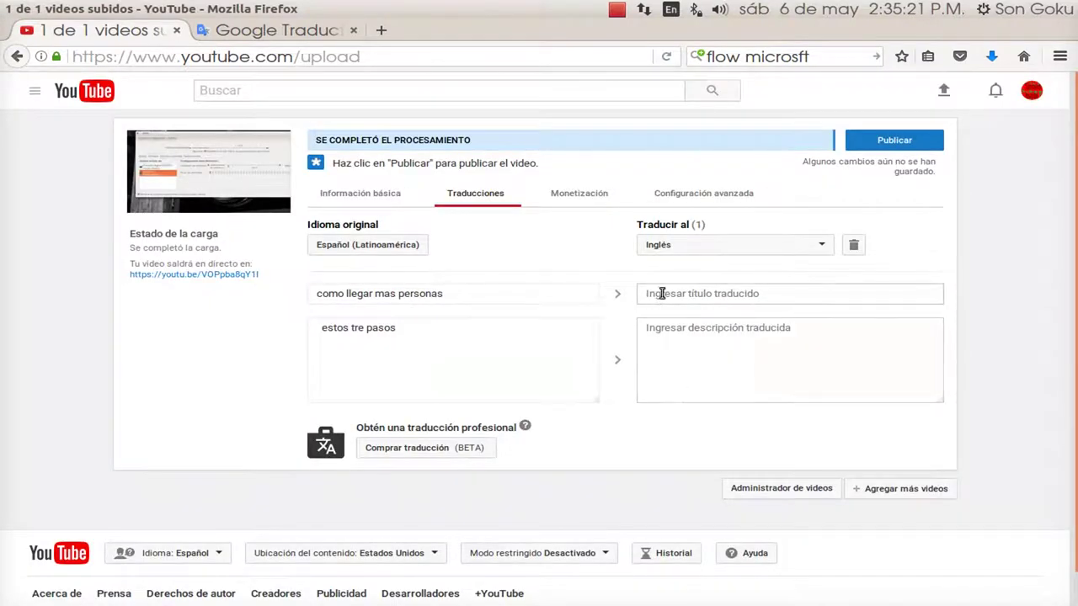
Step: Copy the original title "como llegar mas personas" and translate it from Español to Inglés in Google Traductor
left_click(664, 294)
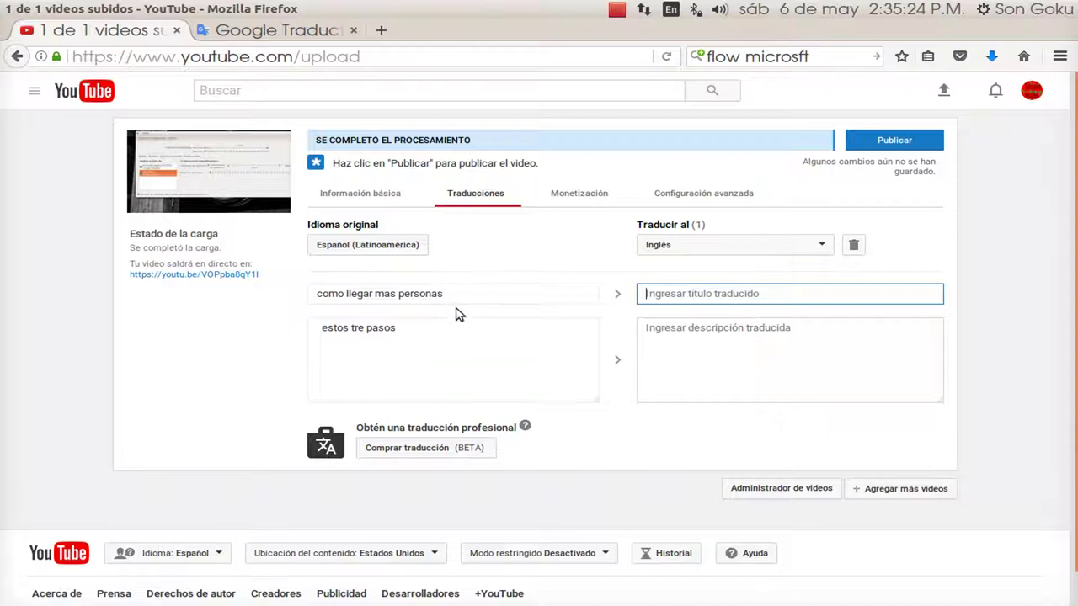
left_click(429, 284)
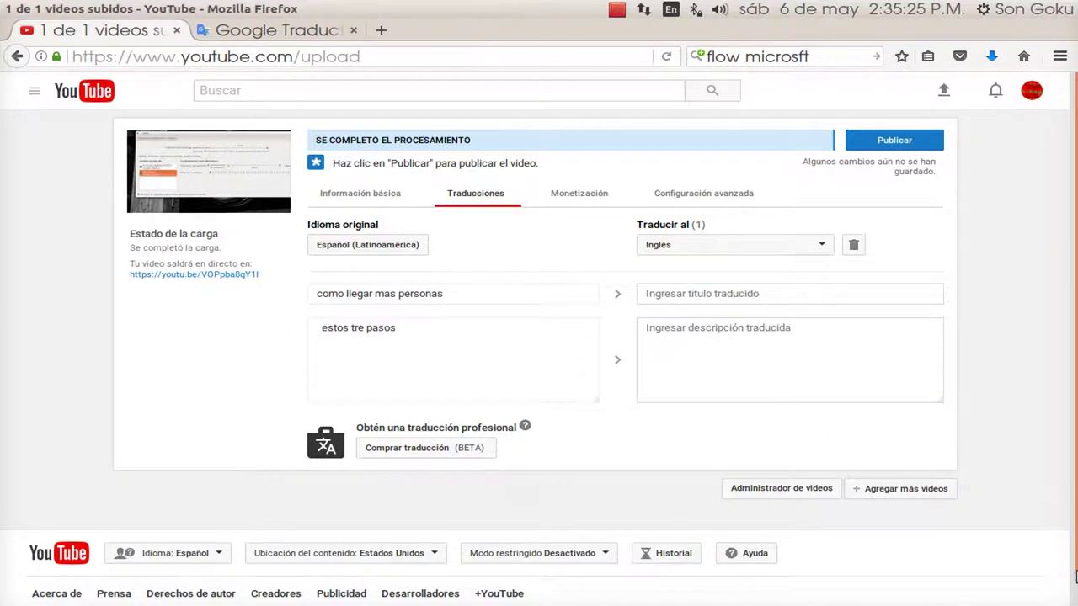
left_click_drag(459, 285, 300, 291)
key("ctrl+c")
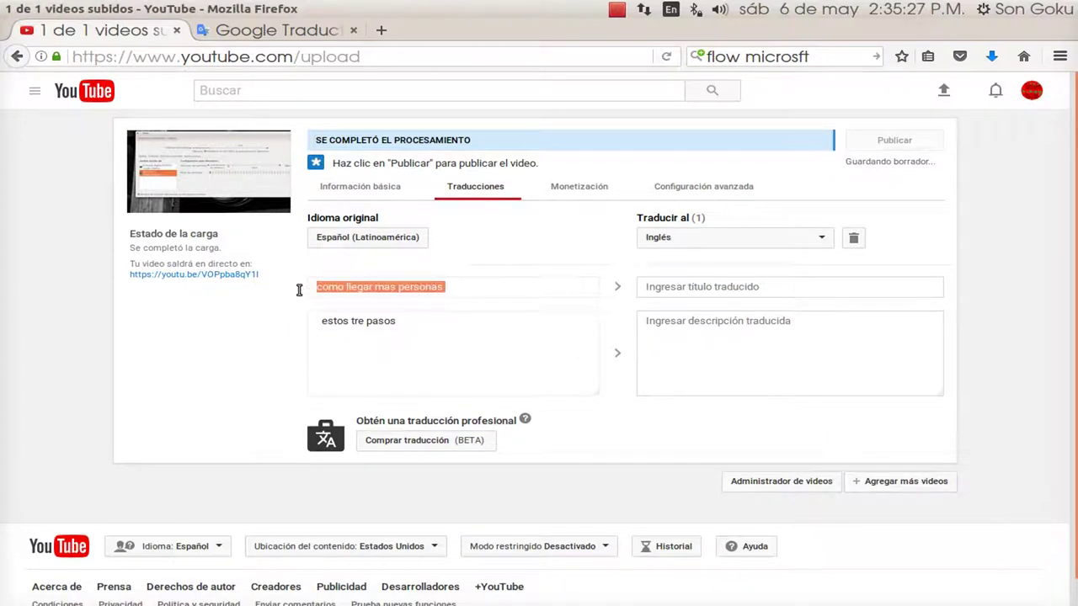
key("alt")
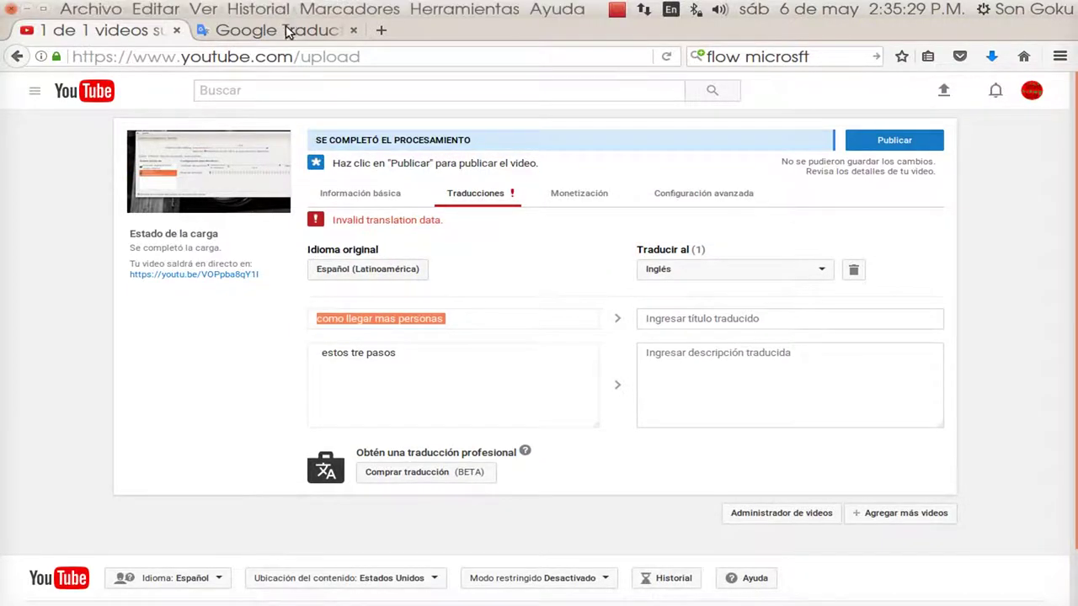
left_click(286, 30)
left_click(522, 215)
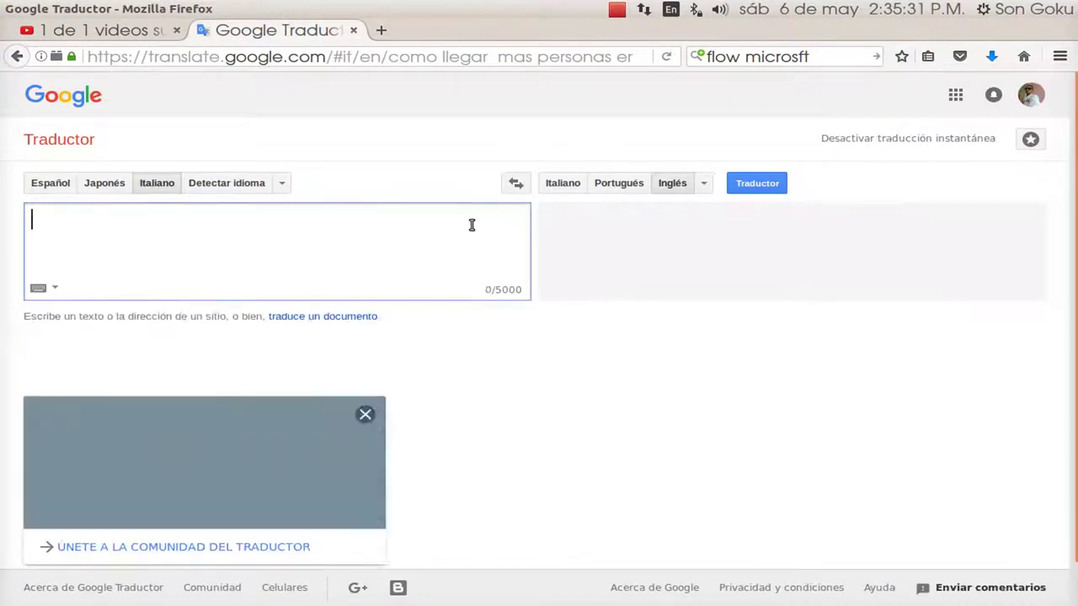
key("ctrl+v")
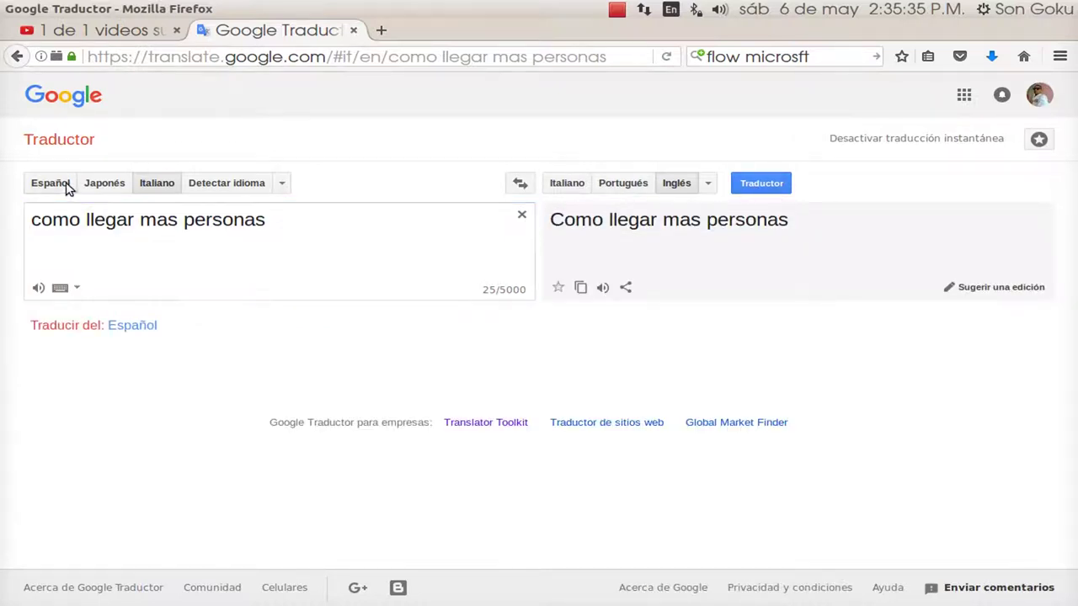
left_click(35, 184)
Step: Copy the translation "How to get more people" into the English title on the YouTube upload page
left_click_drag(815, 227, 549, 221)
key("ctrl+c")
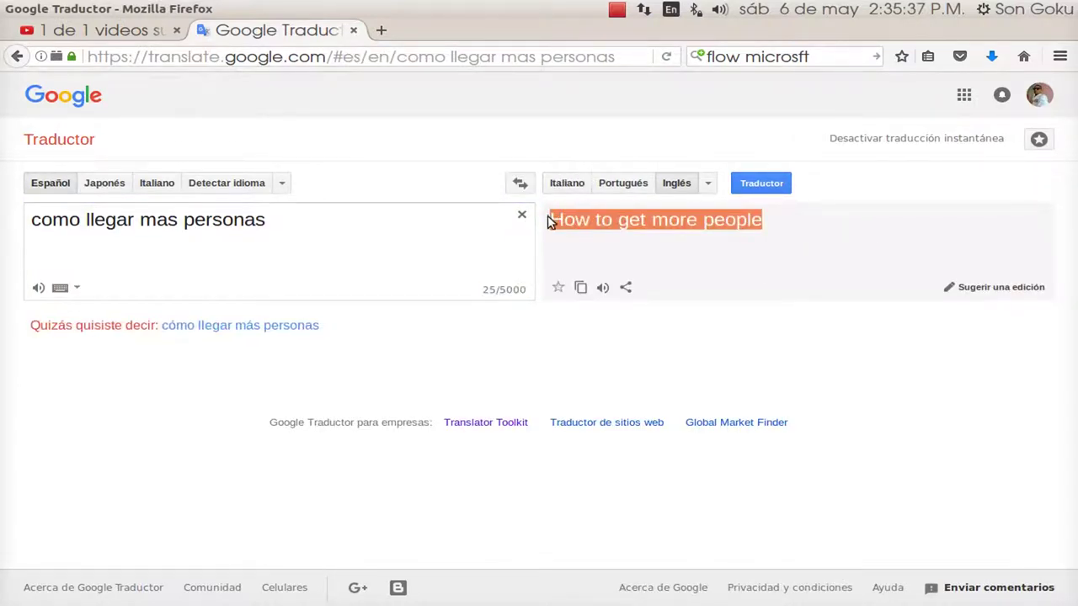
left_click(101, 30)
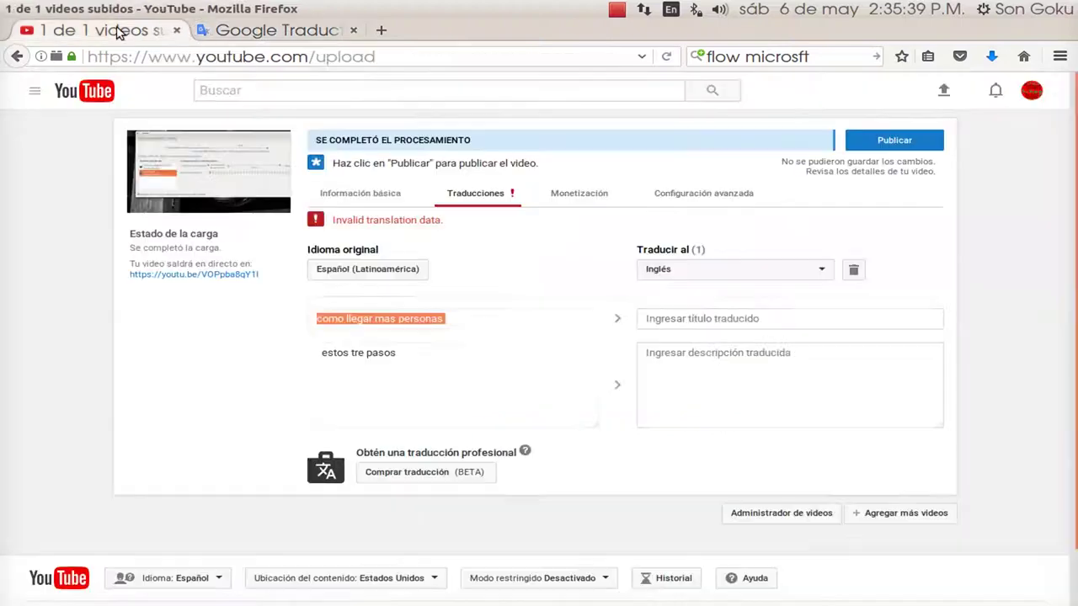
left_click(788, 317)
key("ctrl+v")
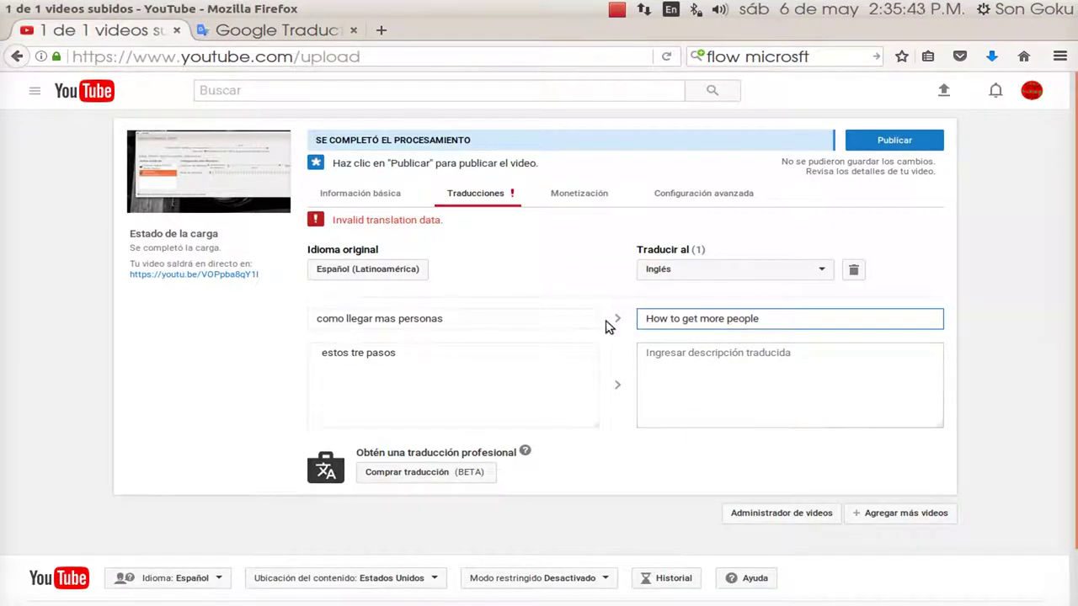
Step: Fill the English description translation with the copied text "How to get more people"
left_click(700, 364)
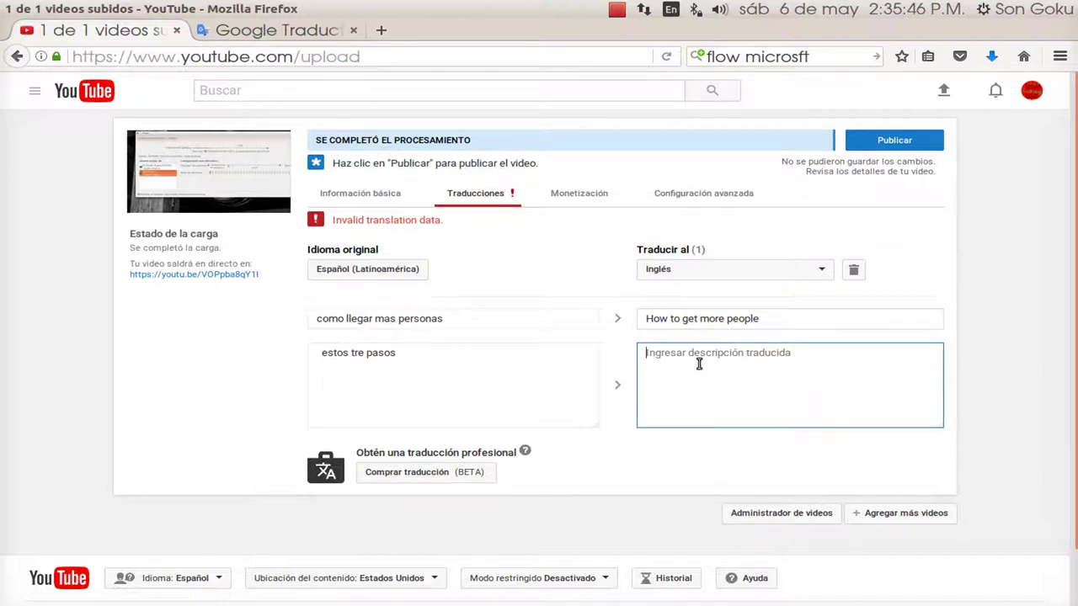
key("ctrl+v")
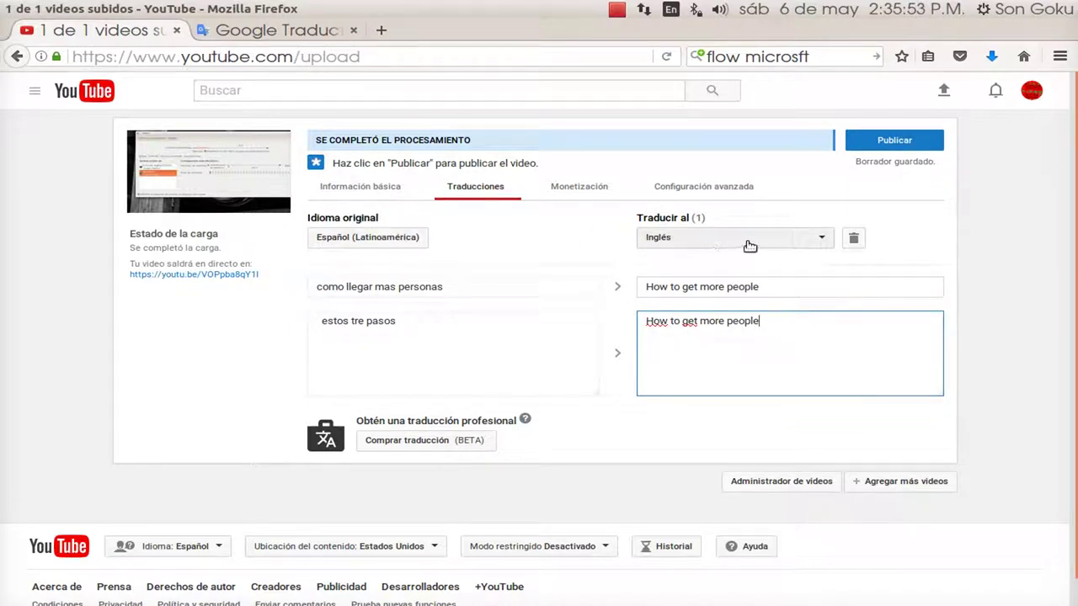
Step: Add Japonés as a new translation language for the video's title and description
left_click(807, 241)
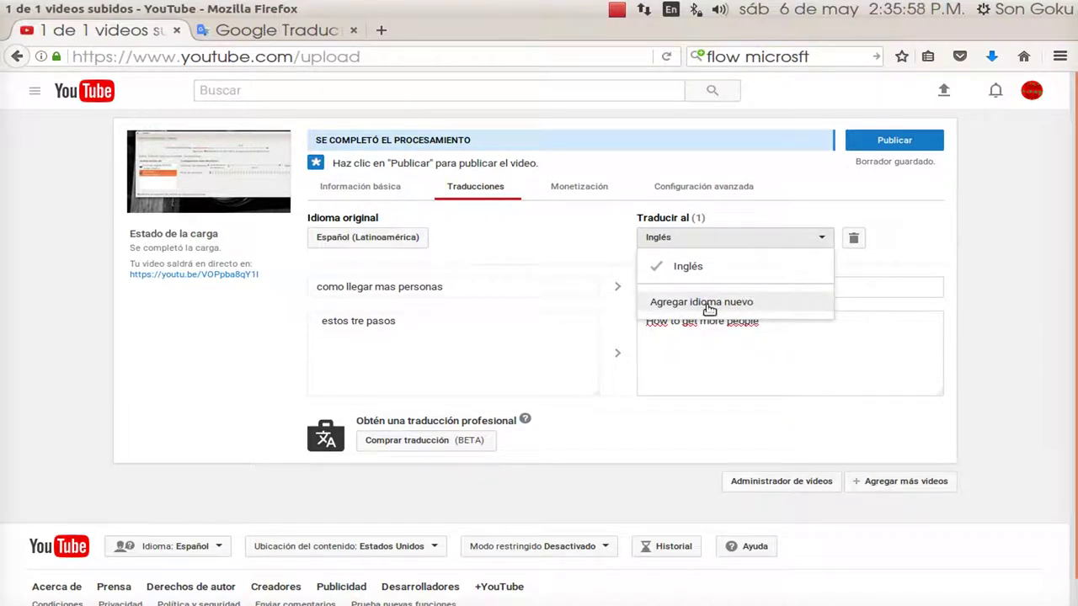
left_click(749, 311)
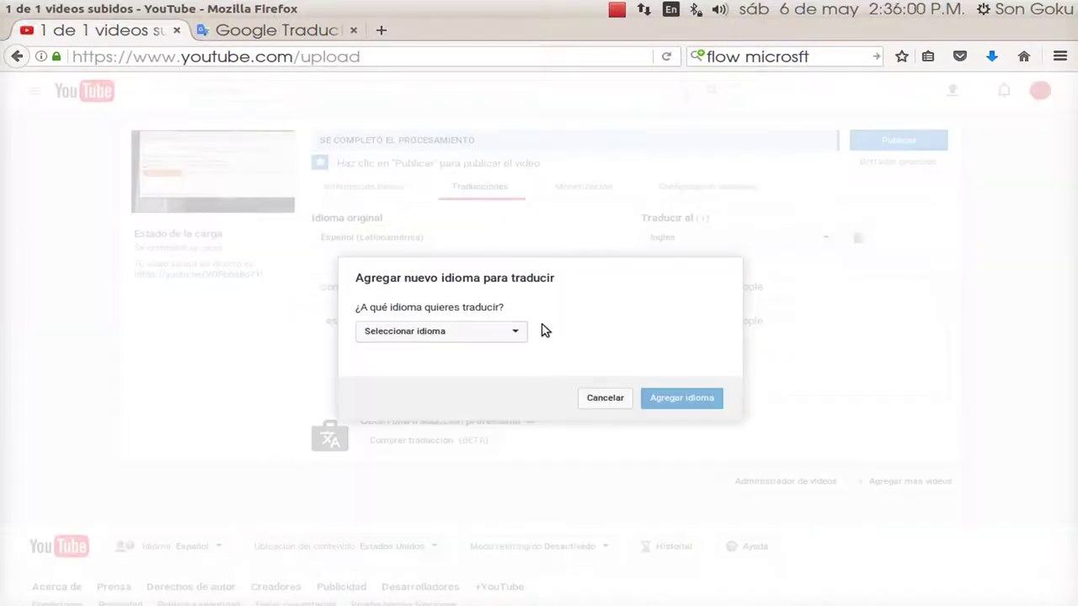
left_click(515, 331)
left_click(453, 409)
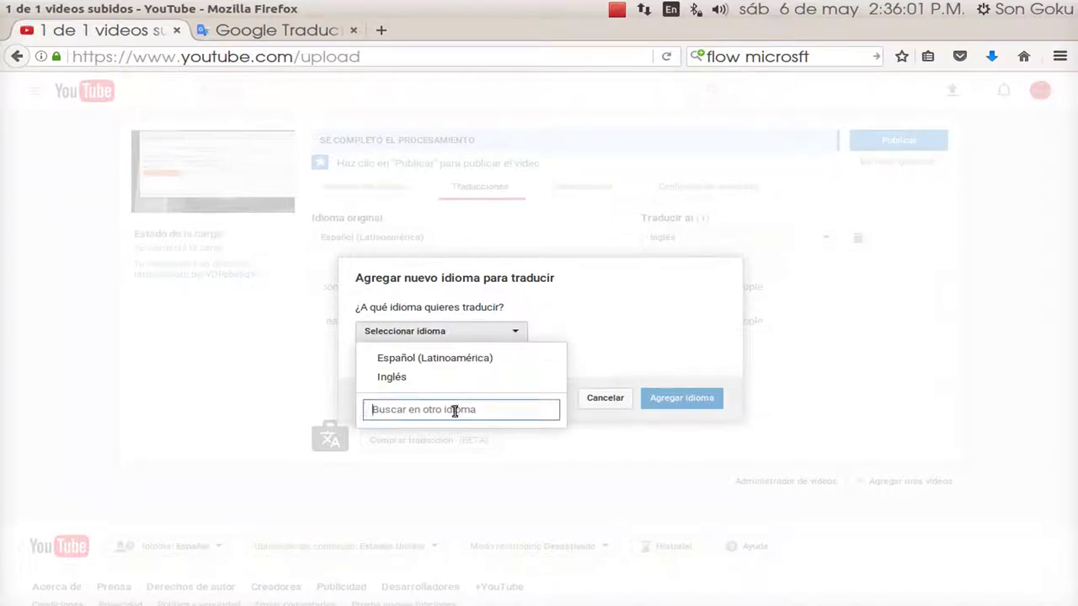
type("japo")
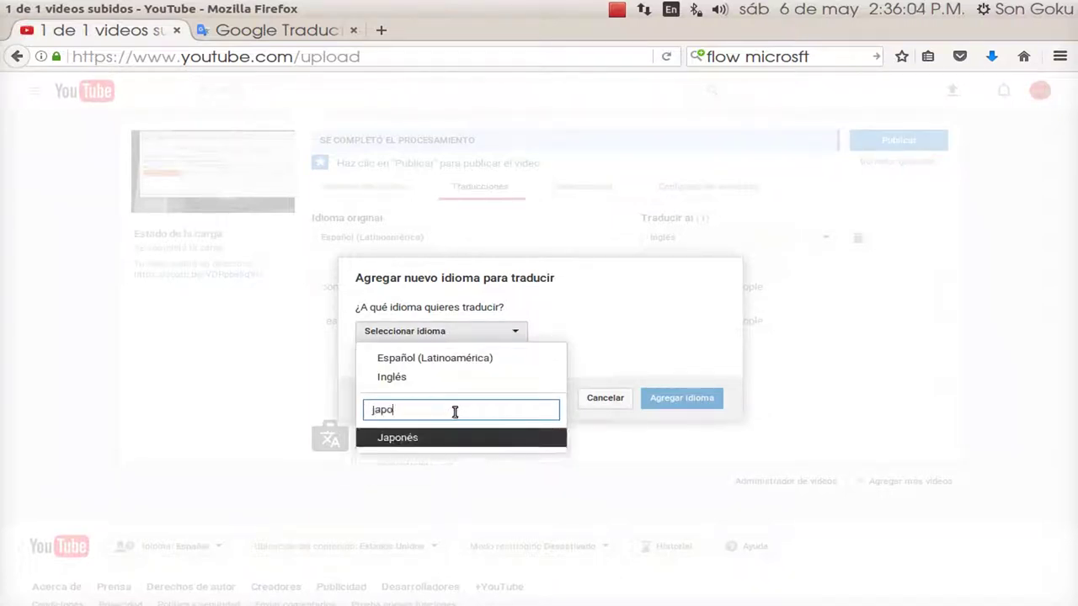
left_click(449, 436)
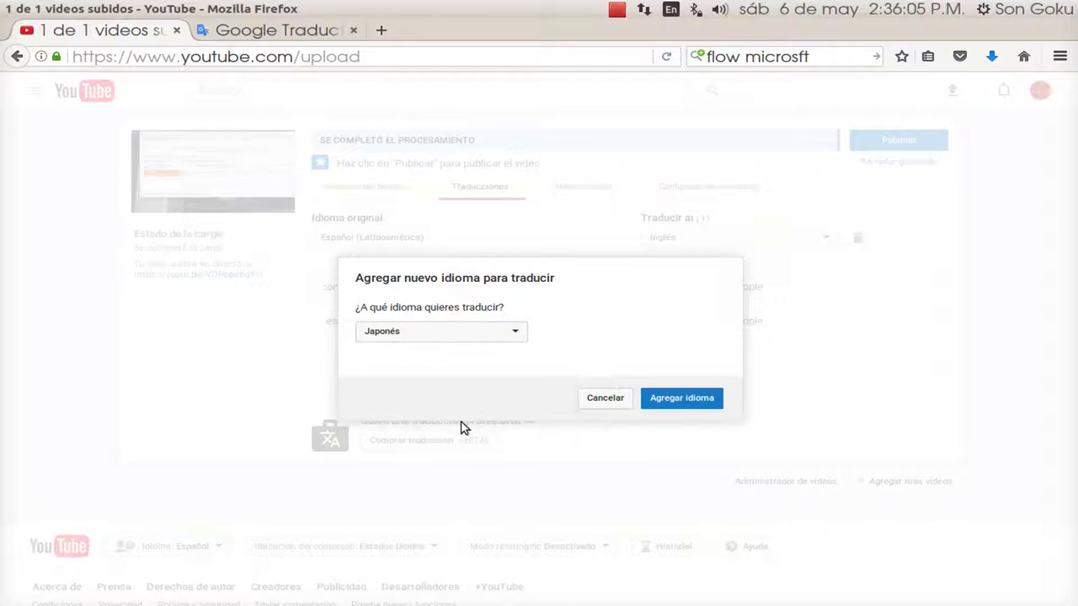
left_click(683, 399)
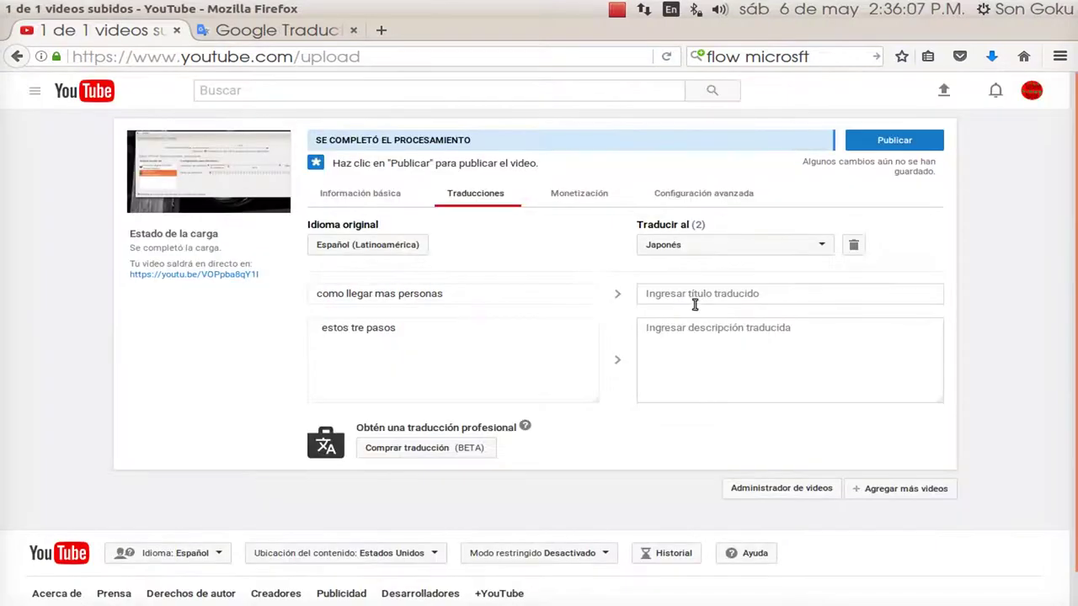
Step: Switch to Google Traductor and translate "como llegar mas personas" from Español to Japonés
left_click(229, 30)
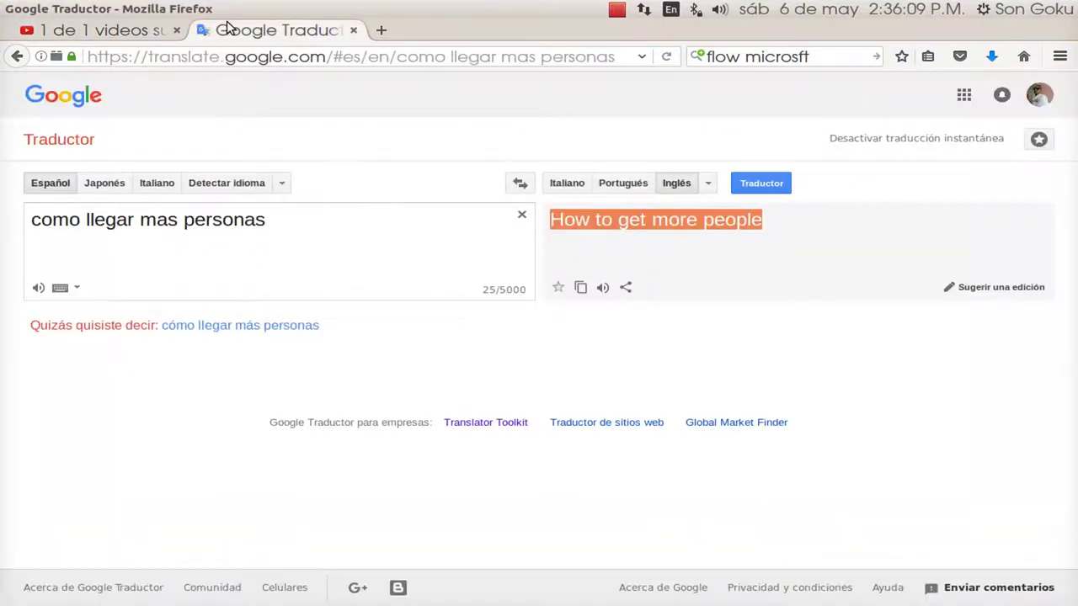
left_click(709, 184)
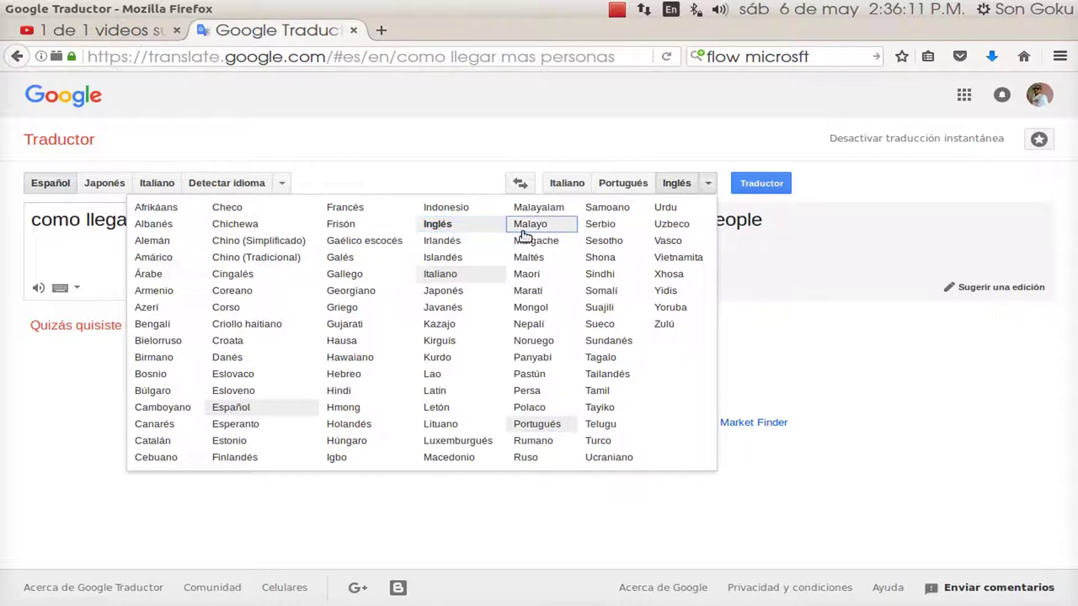
left_click(475, 291)
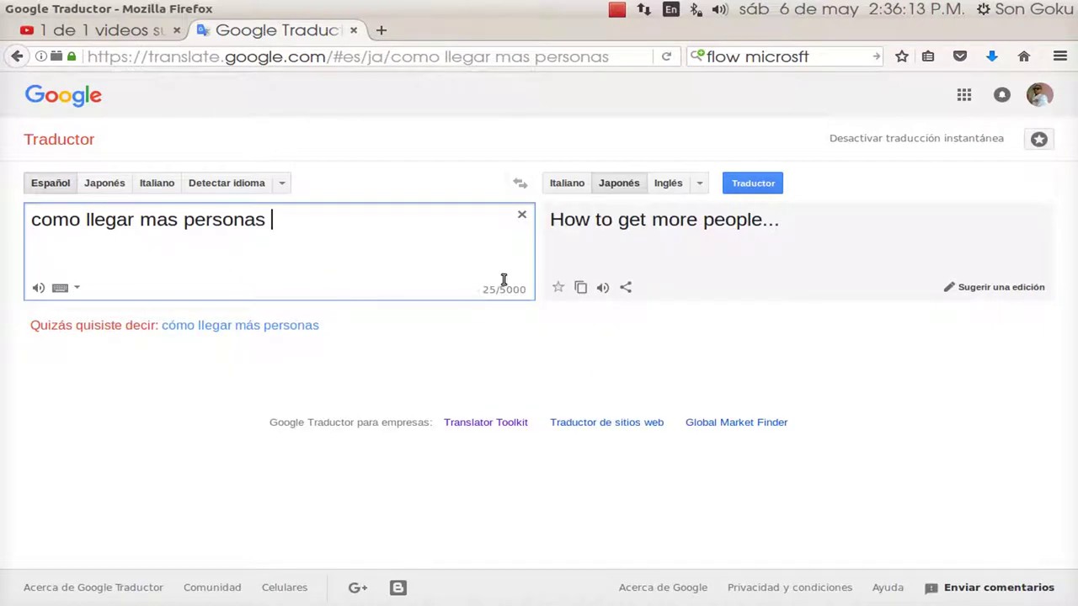
left_click(769, 186)
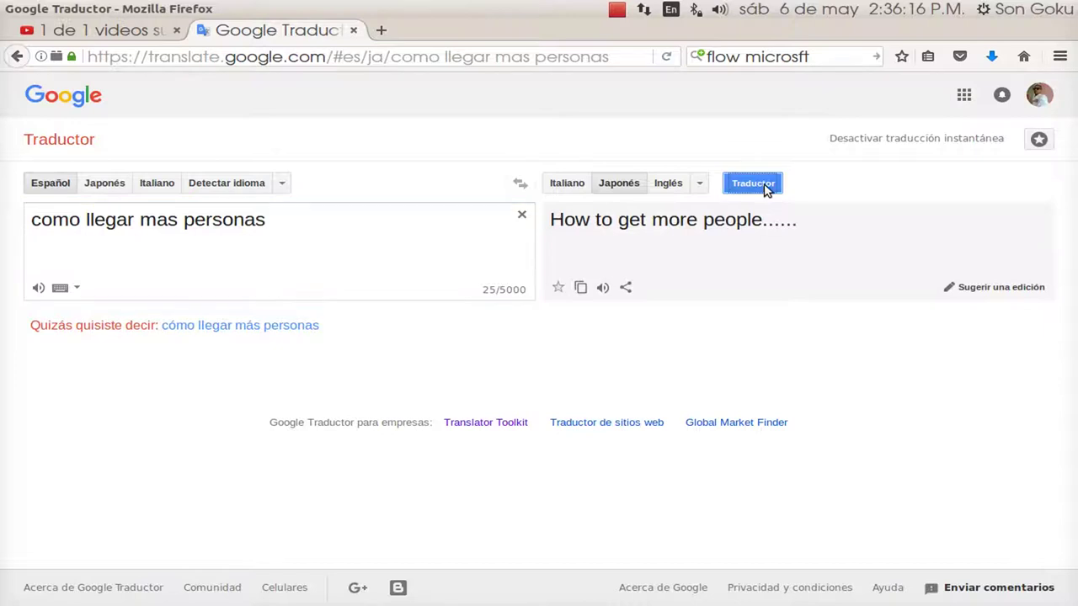
left_click(143, 31)
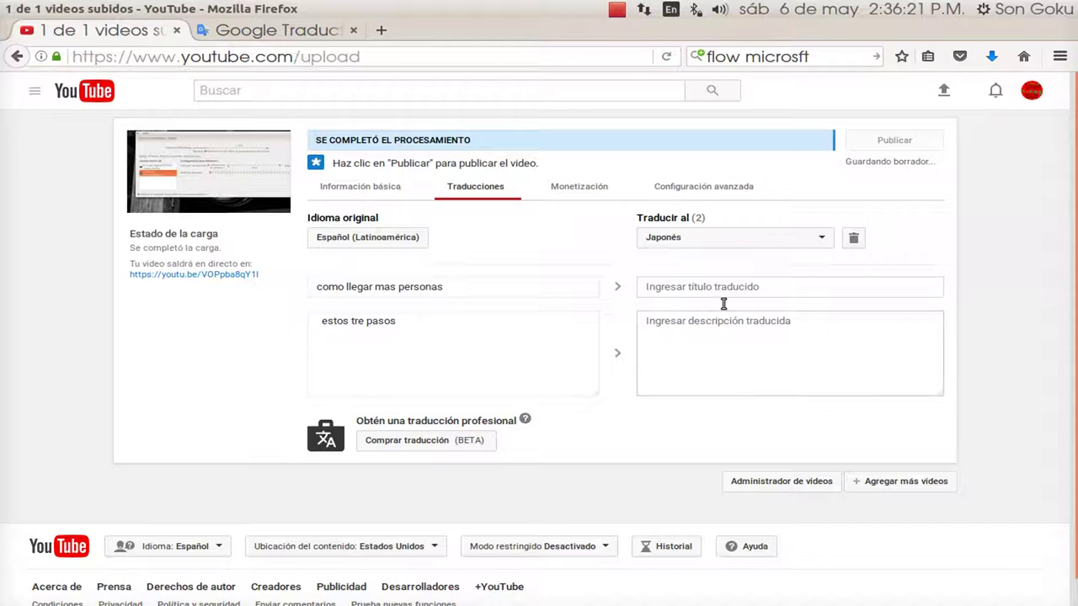
left_click(285, 32)
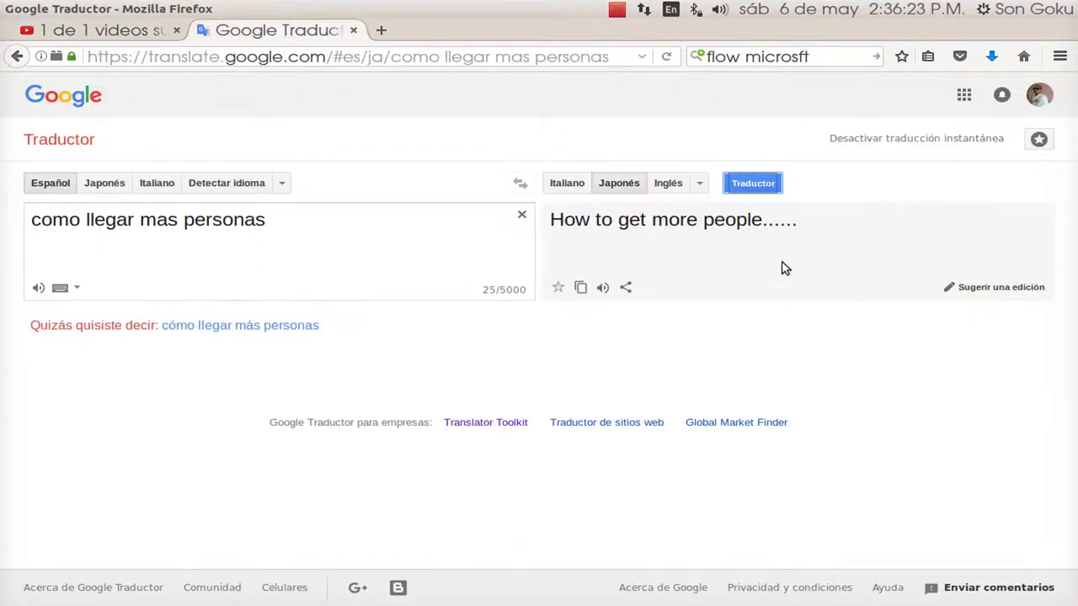
left_click(142, 34)
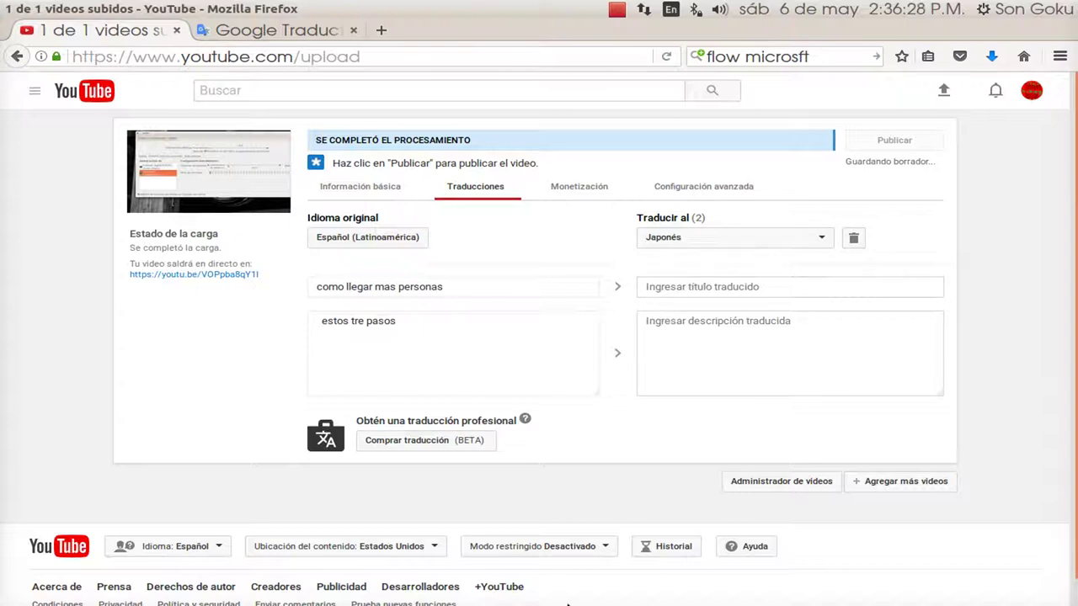
left_click(300, 39)
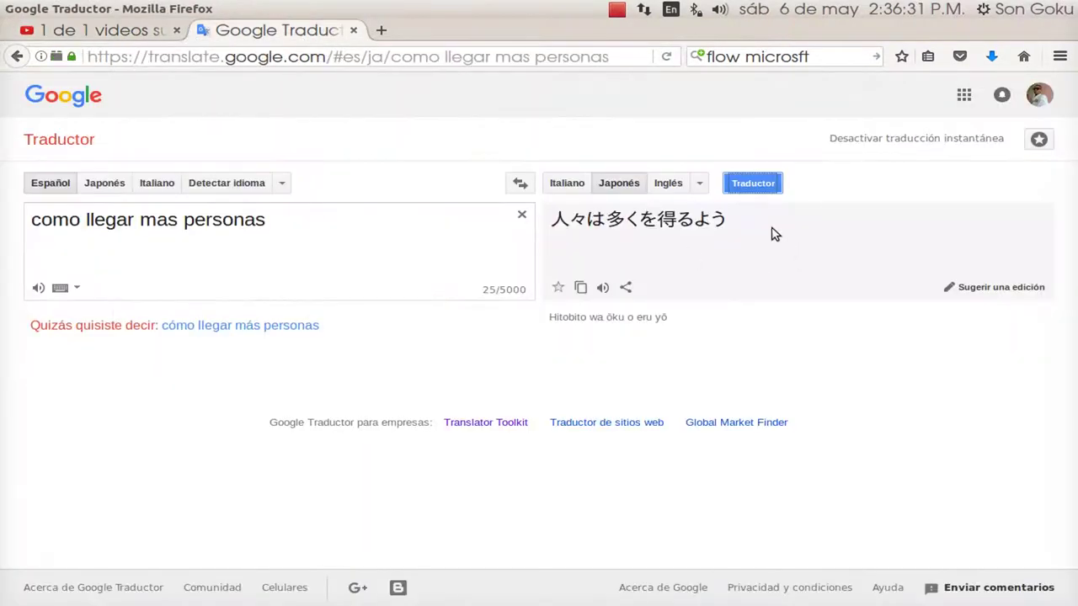
Step: Copy the Japanese translation "人々は多くを得るよう" into the Japanese title on the YouTube upload page
left_click_drag(729, 221, 549, 221)
key("ctrl+c")
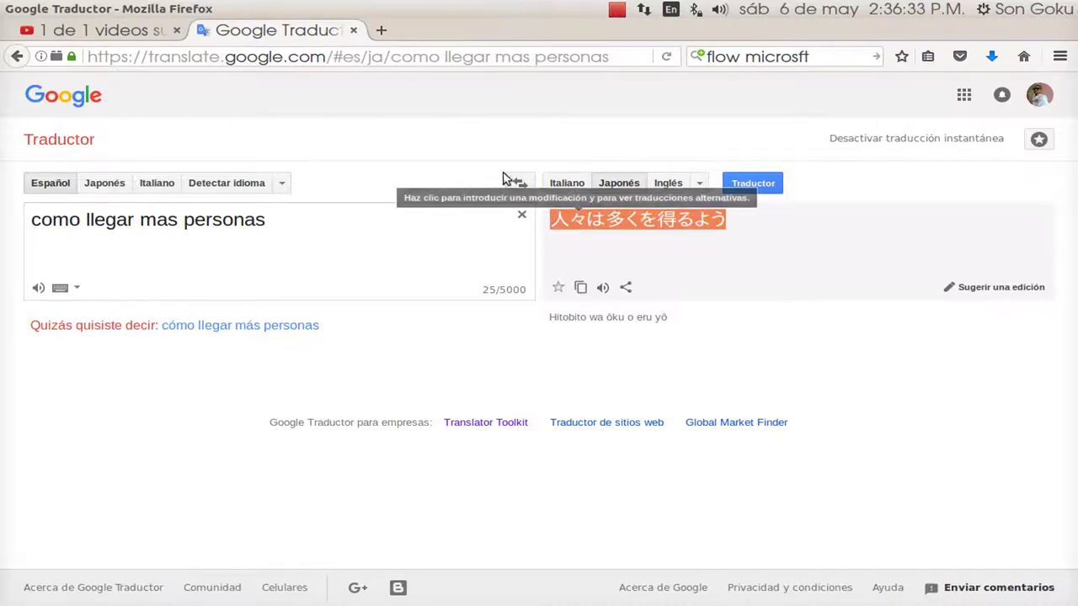
left_click(121, 31)
left_click(709, 318)
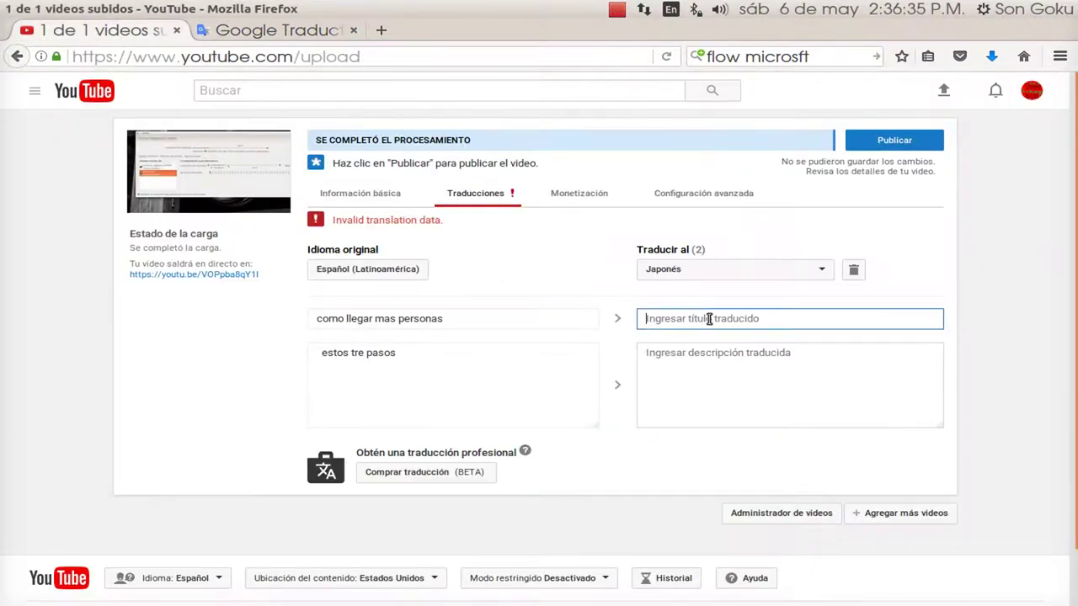
key("ctrl+v")
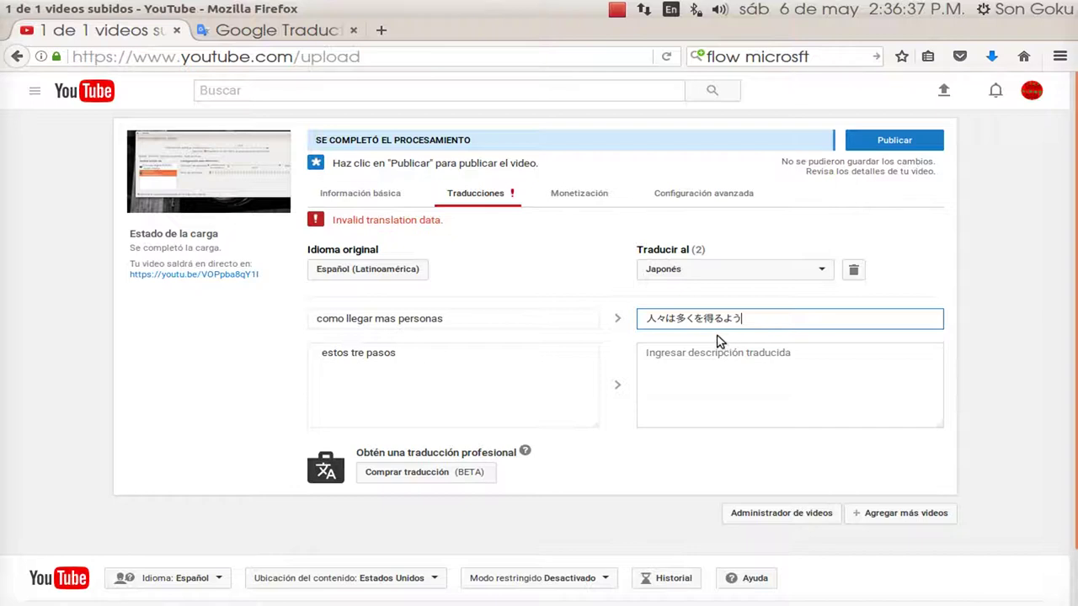
Step: Review the original description, the video's basic information and the list of added translation languages
left_click(688, 354)
left_click(403, 371)
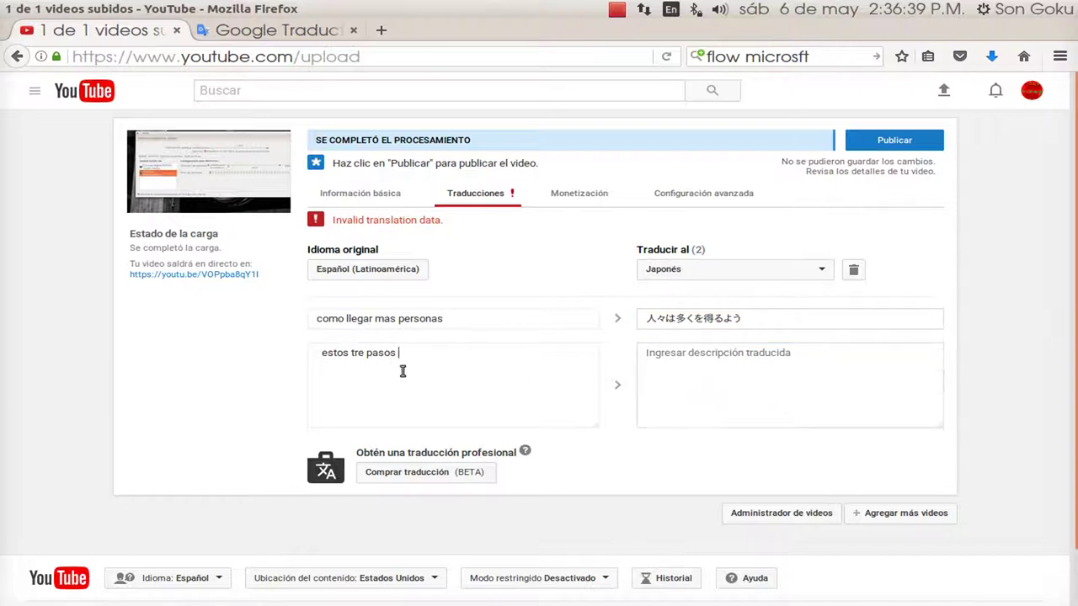
left_click_drag(403, 372, 337, 307)
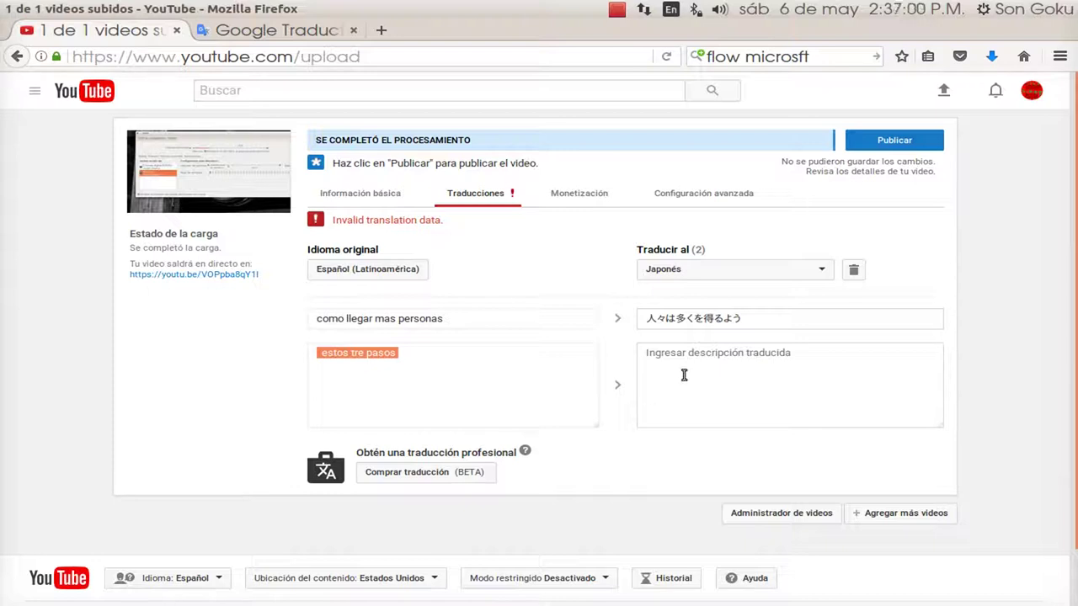
left_click(371, 202)
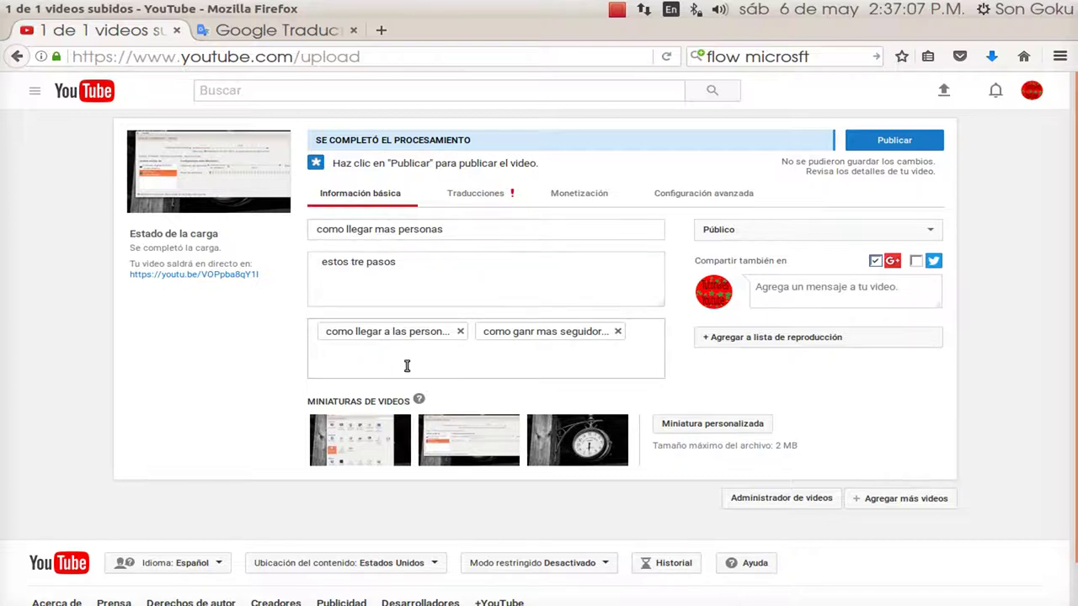
left_click(459, 195)
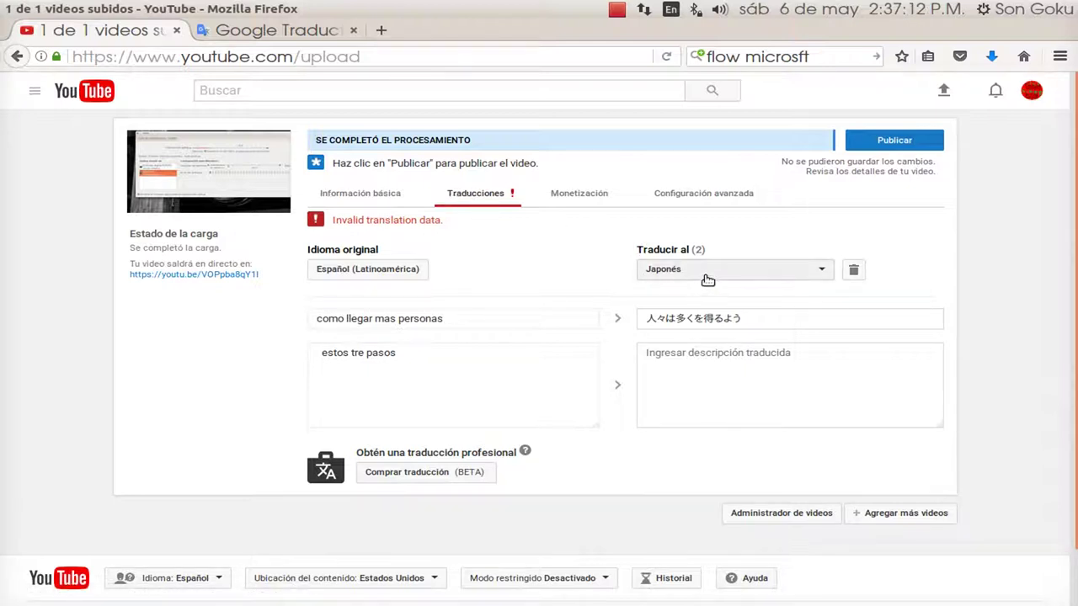
left_click(783, 279)
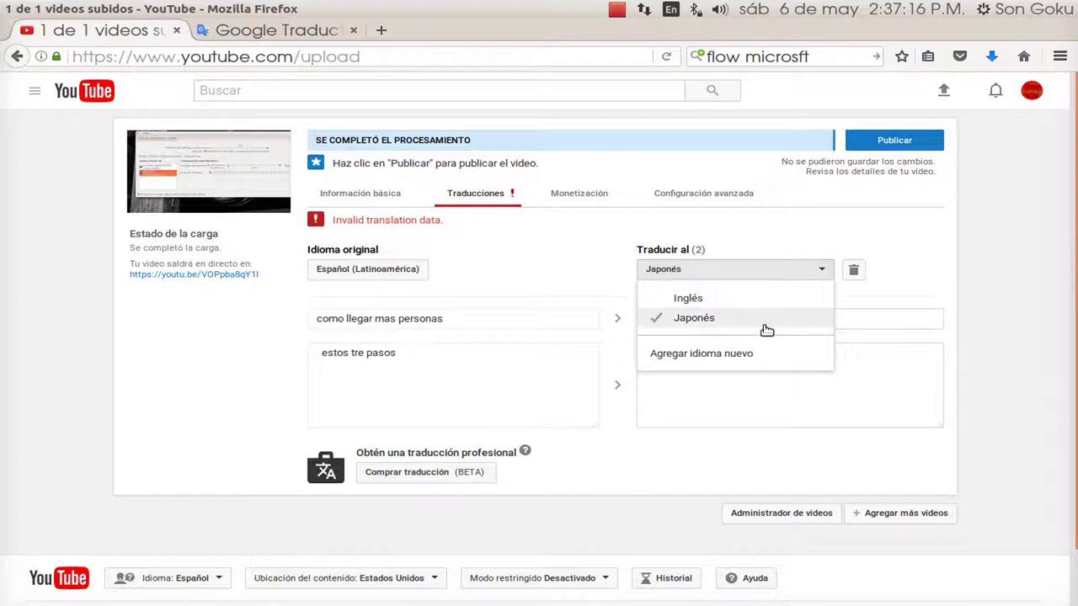
left_click(752, 213)
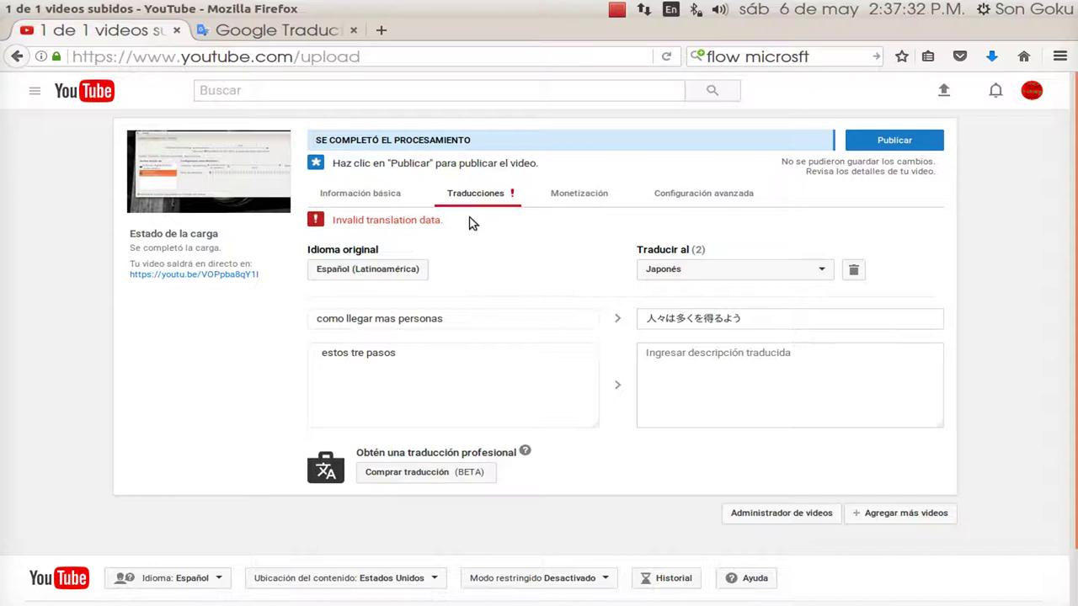
Step: Abandon the upload page despite unsaved data and open your own channel page
left_click(16, 59)
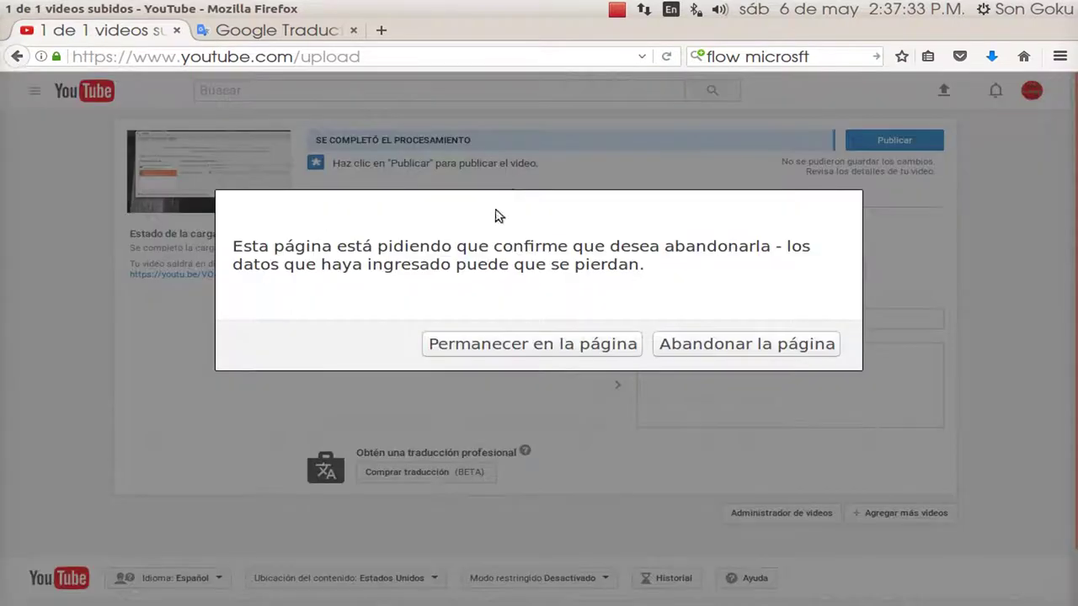
left_click(743, 342)
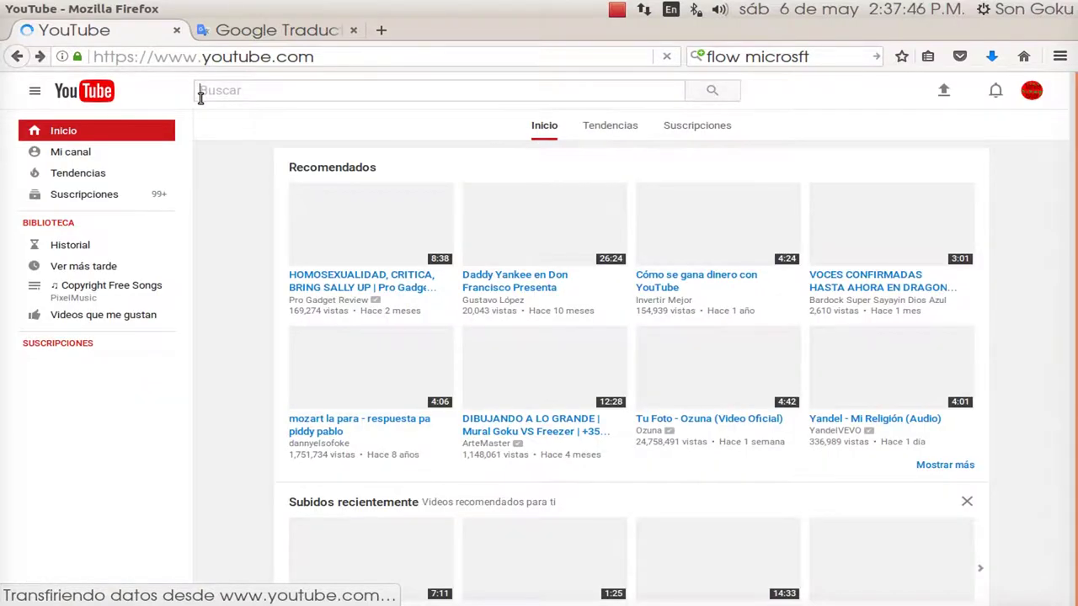
left_click(72, 155)
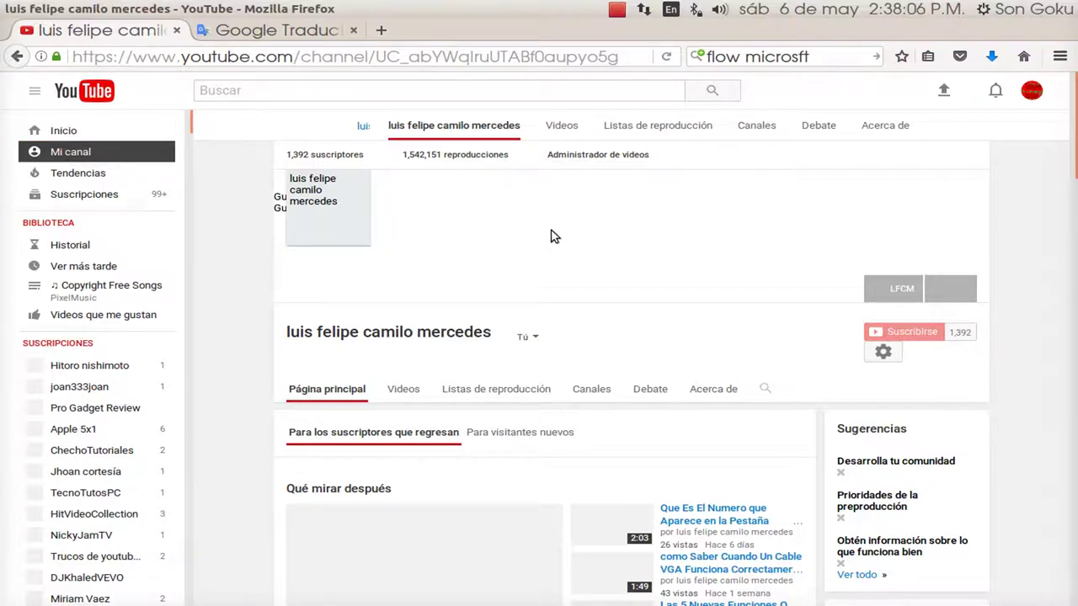
Step: Open the channel's video "como Saber Cuando Un Cable VGA Funciona Correctamente" and start editing its information and settings
scroll(551, 277, "down", 4)
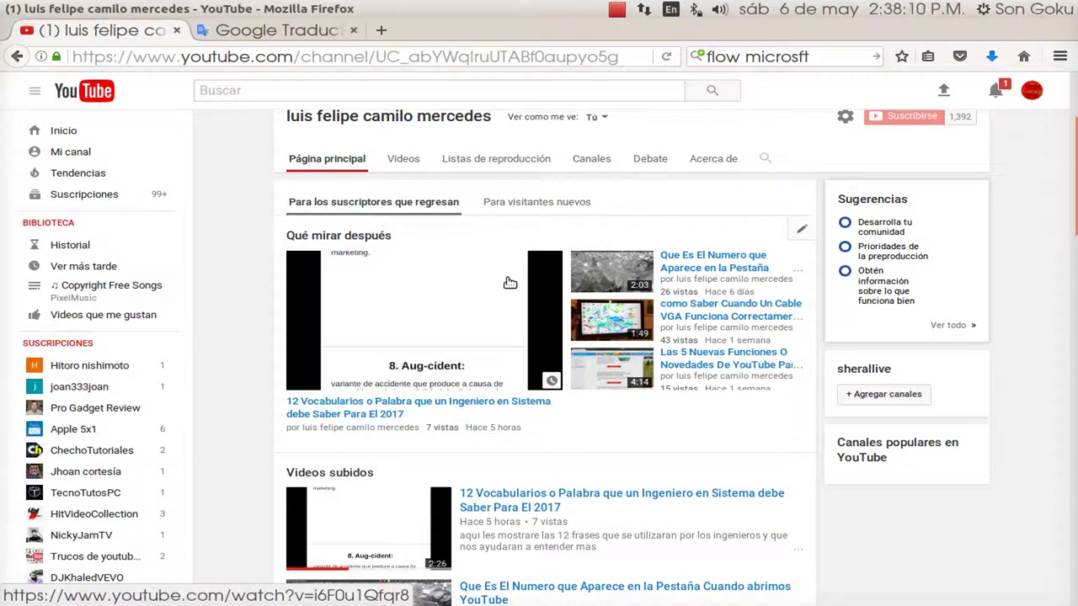
scroll(590, 386, "down", 1)
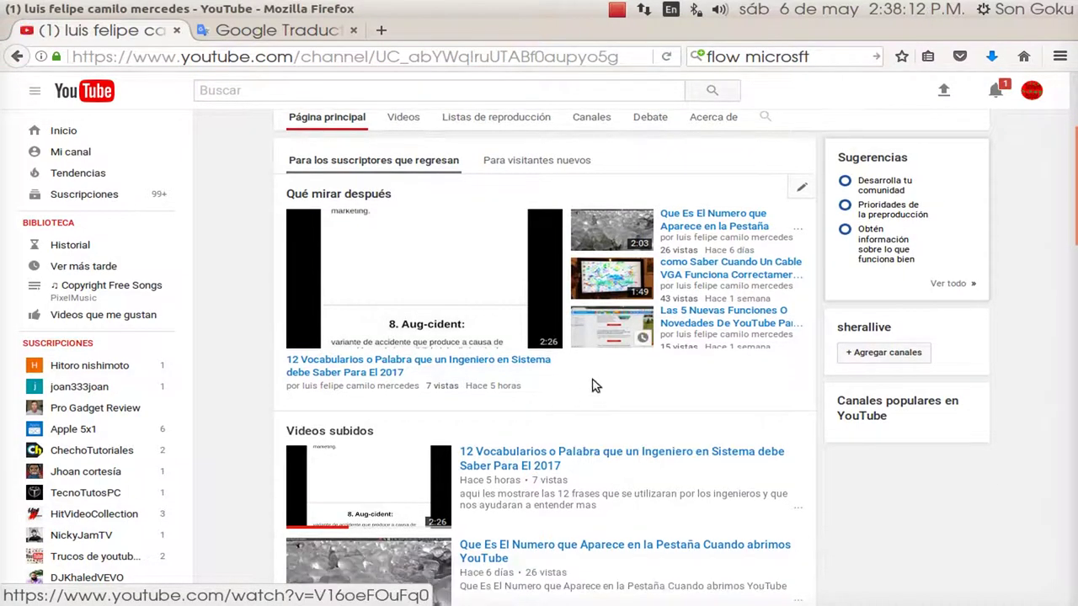
left_click(696, 269)
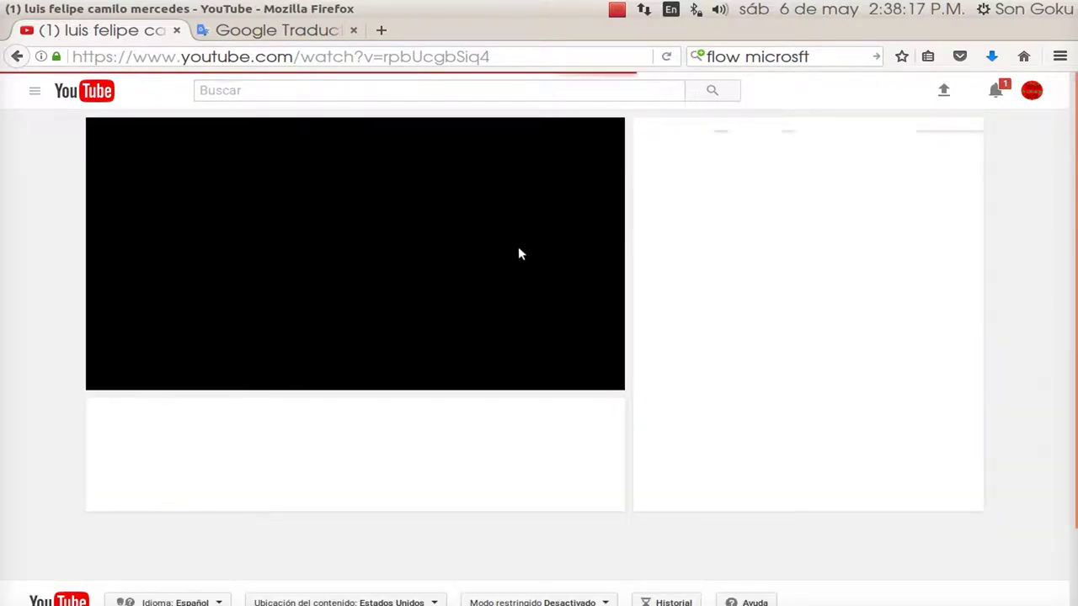
scroll(479, 256, "down", 2)
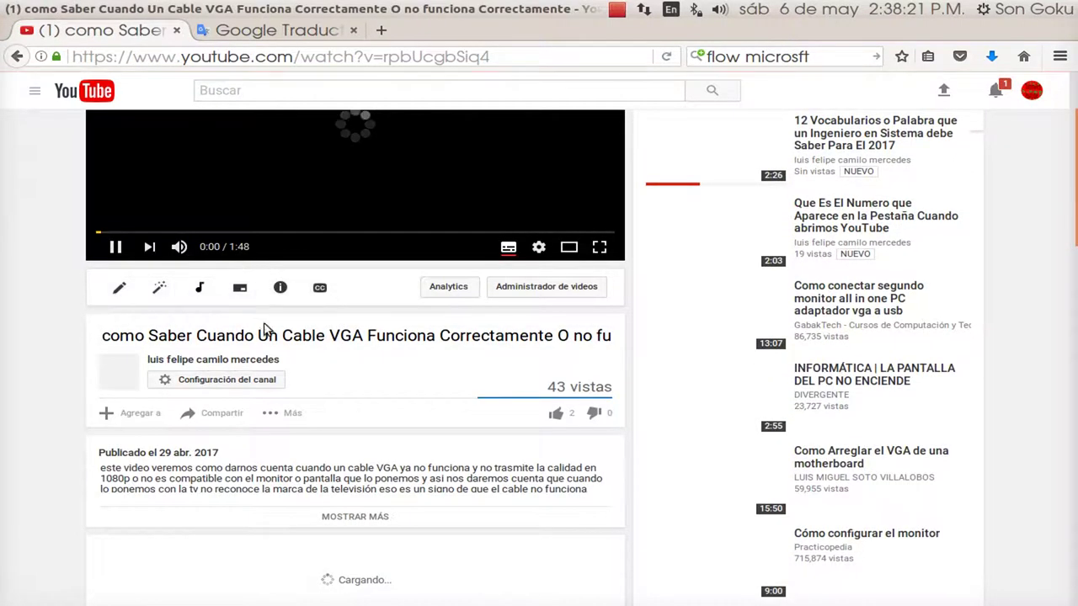
scroll(264, 328, "up", 2)
left_click(117, 378)
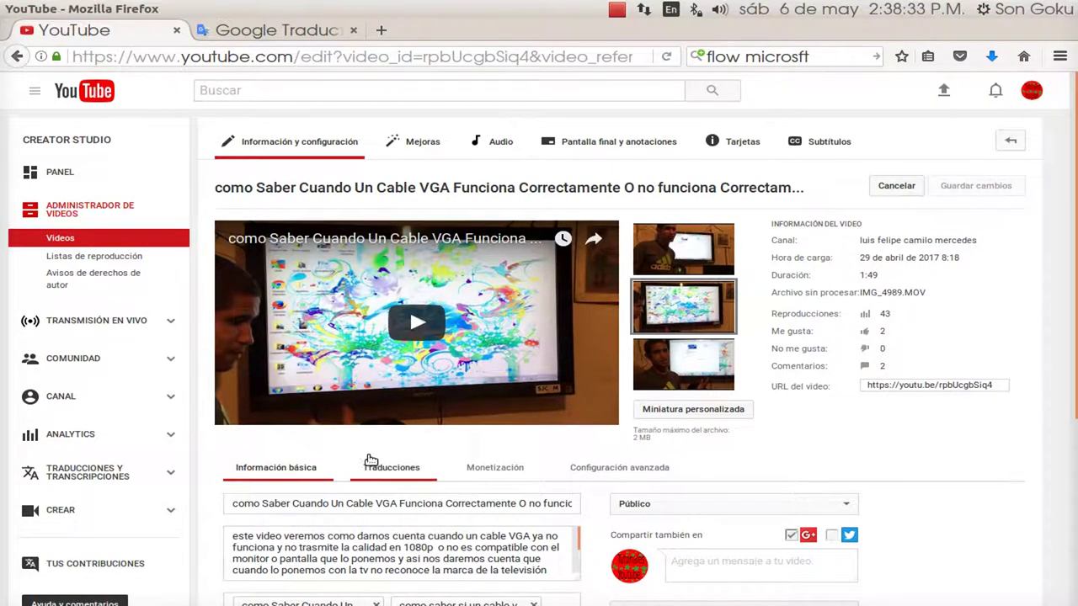
Step: Examine which languages the VGA cable video's title and description have been translated into
scroll(368, 464, "down", 1)
scroll(353, 416, "down", 3)
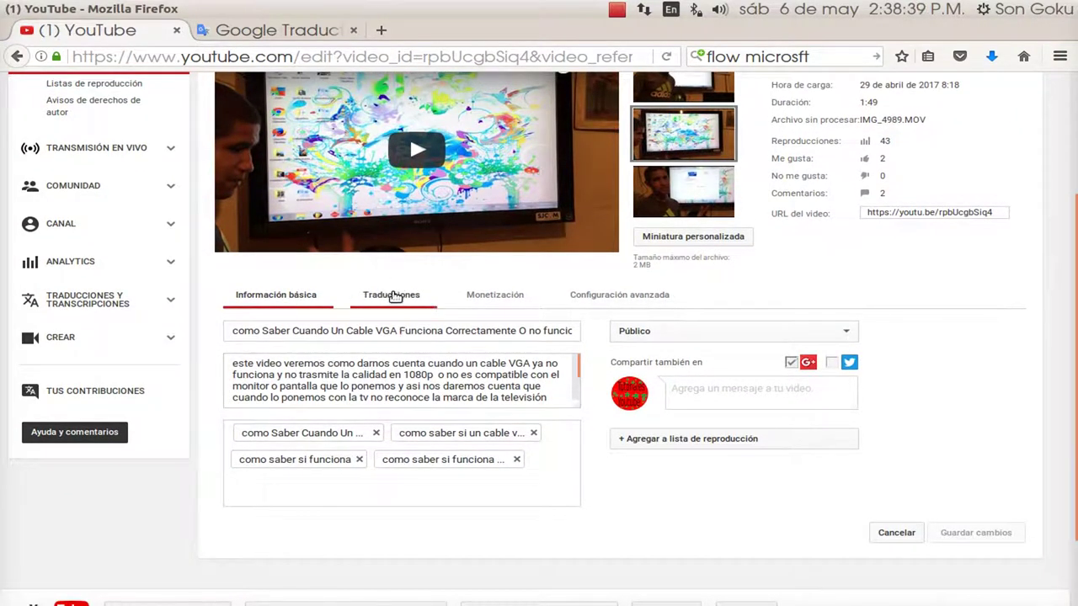
left_click(400, 296)
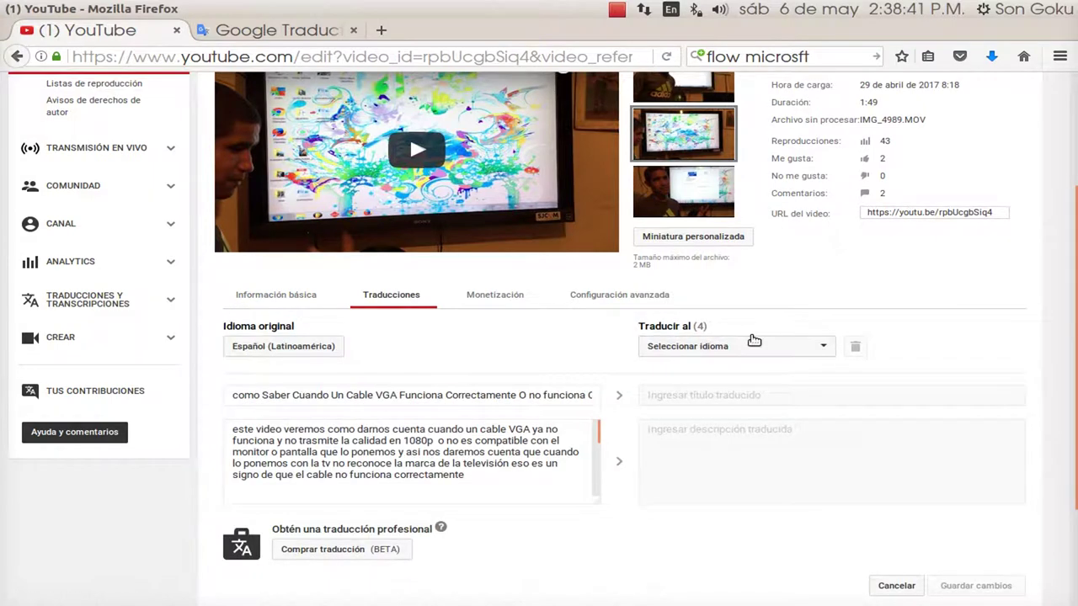
left_click(817, 350)
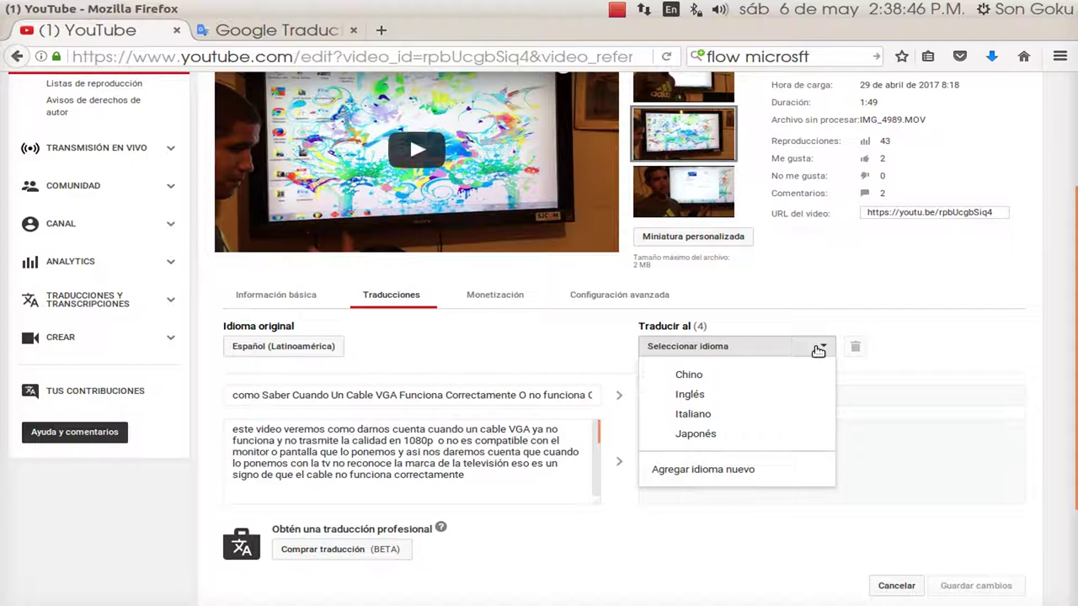
left_click(872, 301)
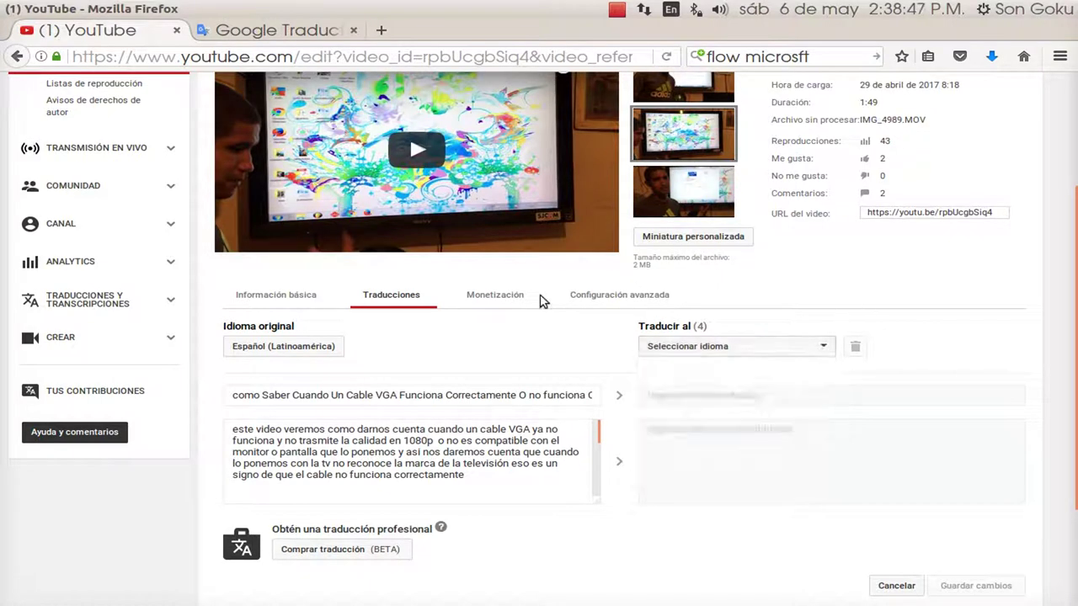
Step: Open the subtitle management of the VGA cable video and look over its published subtitles
scroll(578, 306, "up", 4)
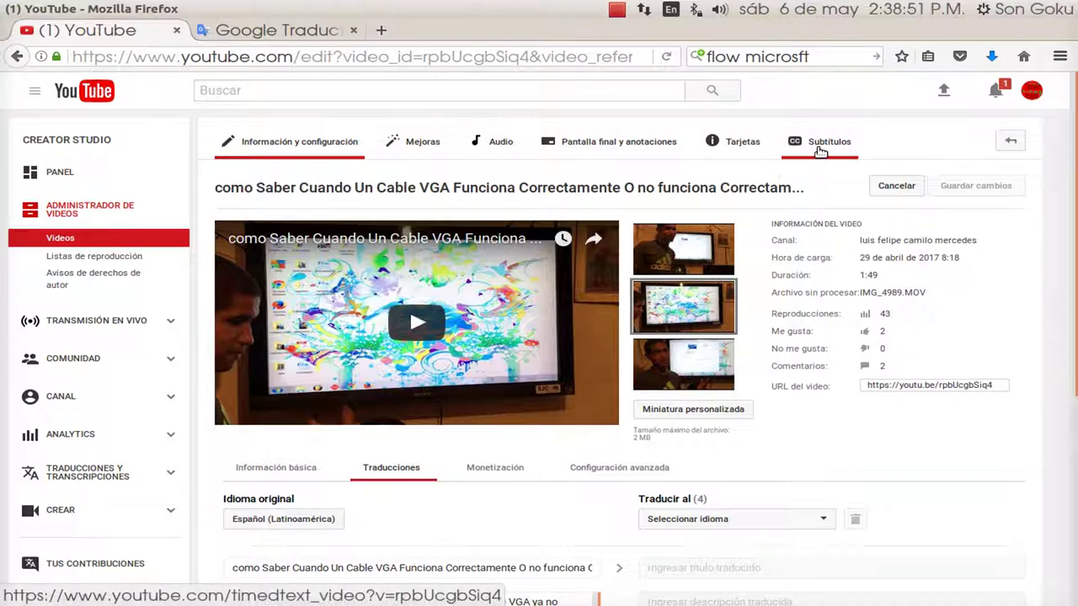
left_click(820, 145)
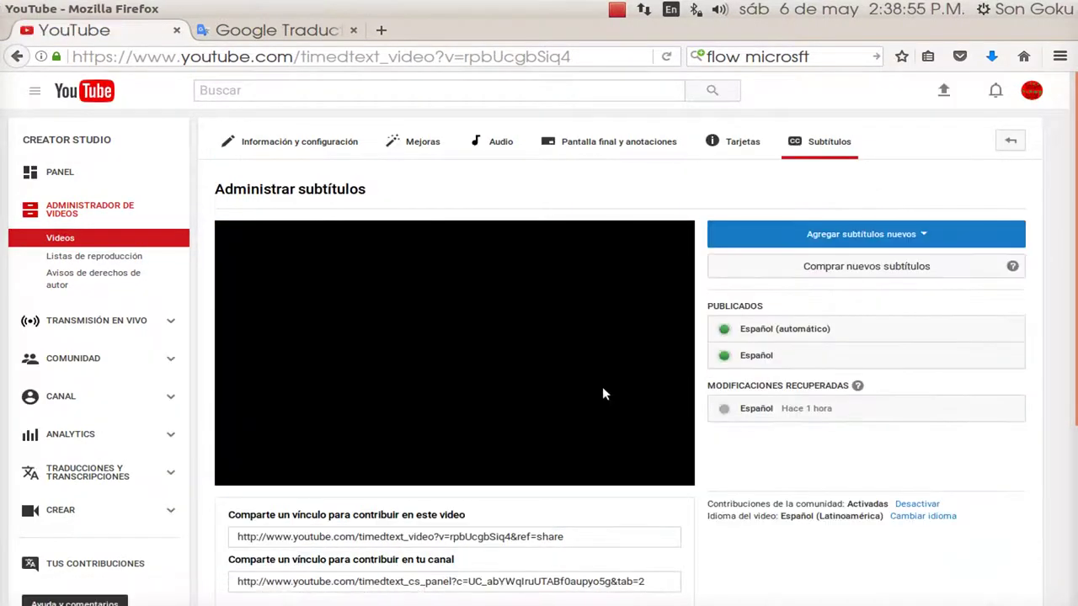
scroll(602, 387, "down", 3)
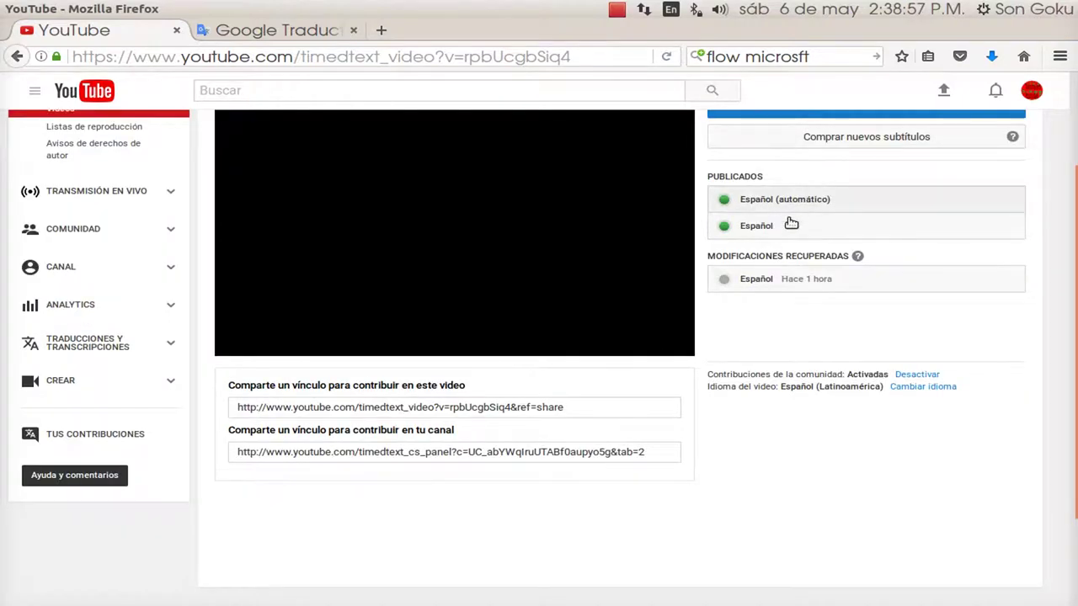